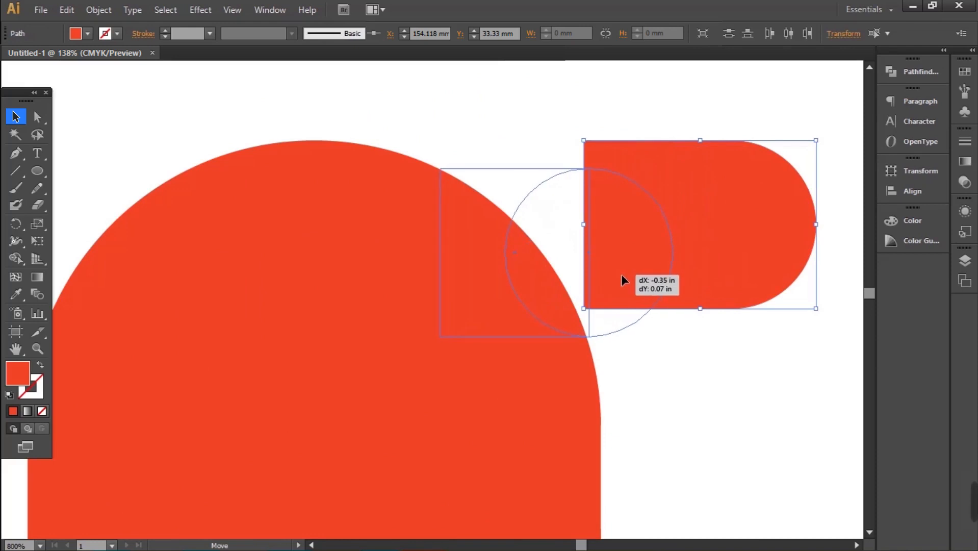
- Place the rounded shape as an ear on the head's upper right and mirror a copy of it onto the upper left
{"action": "left_click_drag", "start_coordinate": [674, 337], "coordinate": [621, 300]}
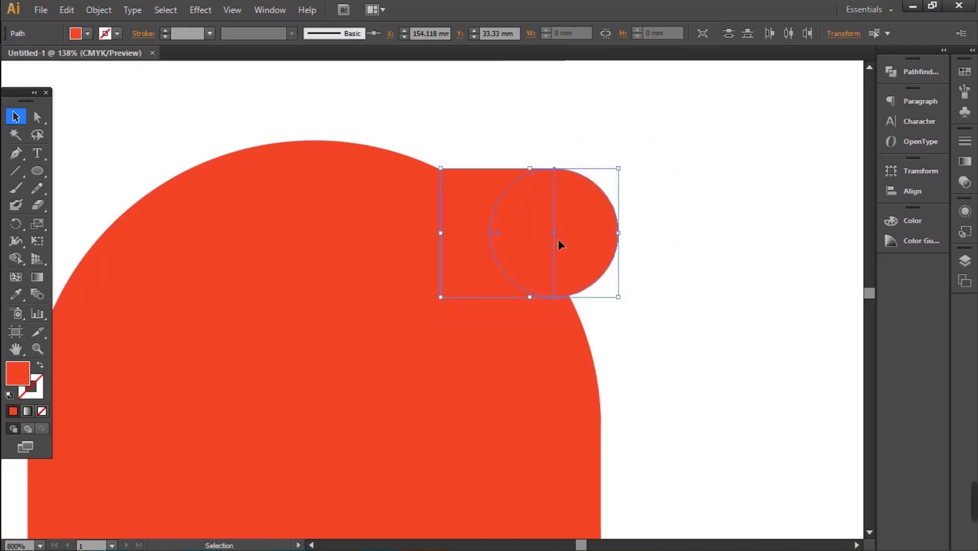
{"action": "right_click", "coordinate": [211, 178]}
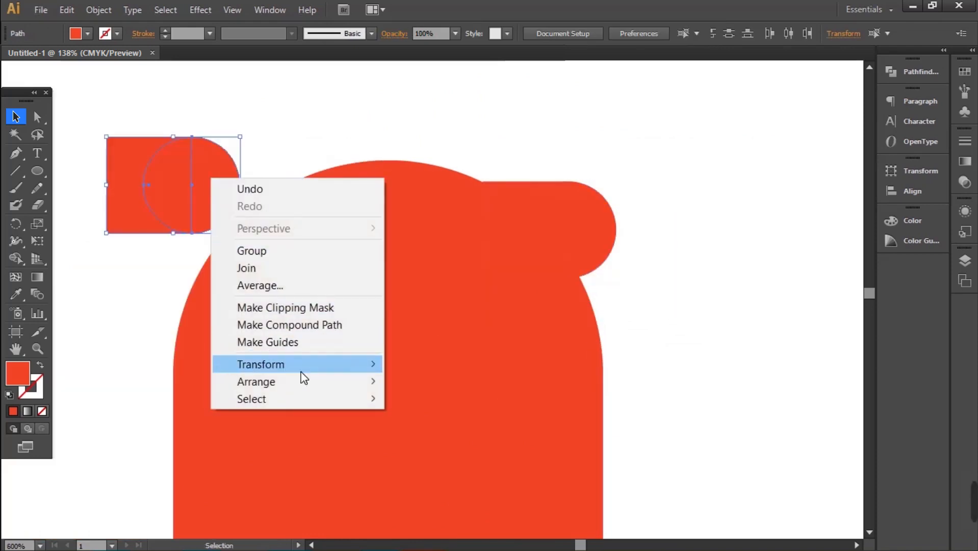
{"action": "mouse_move", "coordinate": [373, 371]}
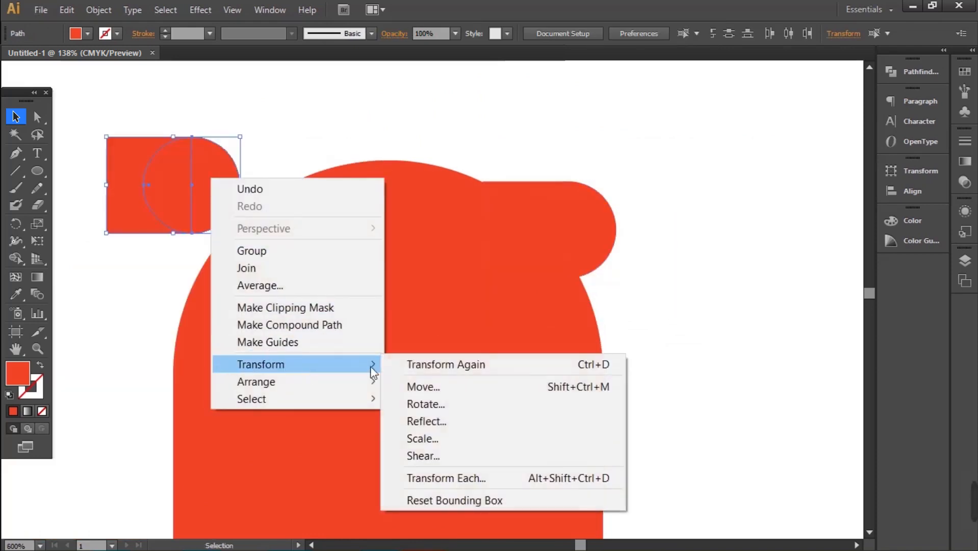
{"action": "left_click", "coordinate": [427, 421]}
{"action": "left_click", "coordinate": [492, 372]}
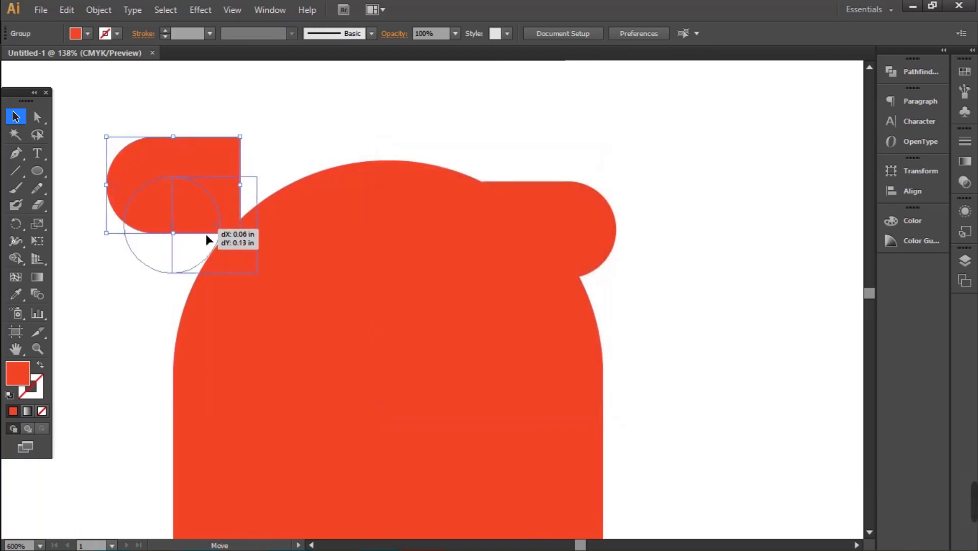
{"action": "left_click_drag", "start_coordinate": [227, 245], "coordinate": [228, 244]}
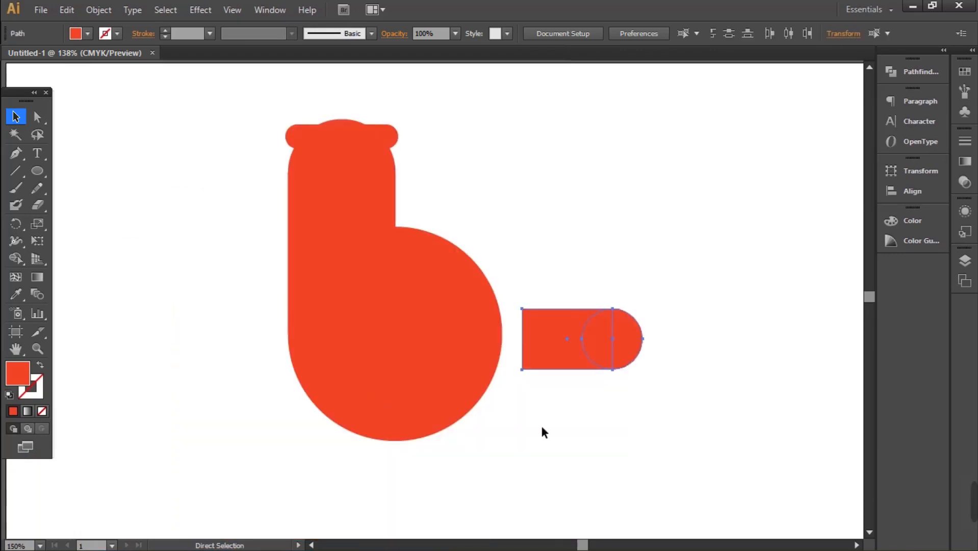
- Shrink the rounded bar and place it along the body's base, extending to the lower right, as the thigh
{"action": "left_click_drag", "start_coordinate": [525, 403], "coordinate": [509, 430]}
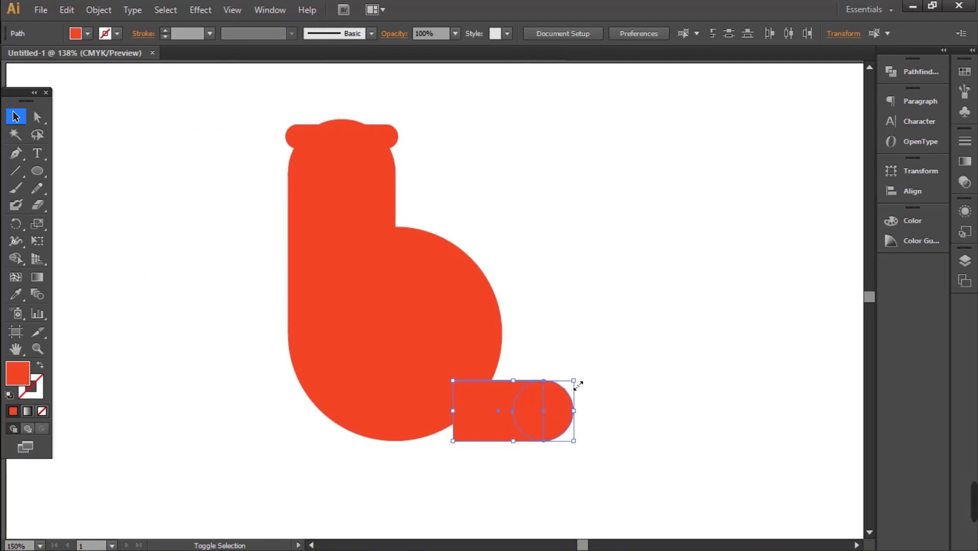
{"action": "left_click_drag", "start_coordinate": [566, 391], "coordinate": [550, 393]}
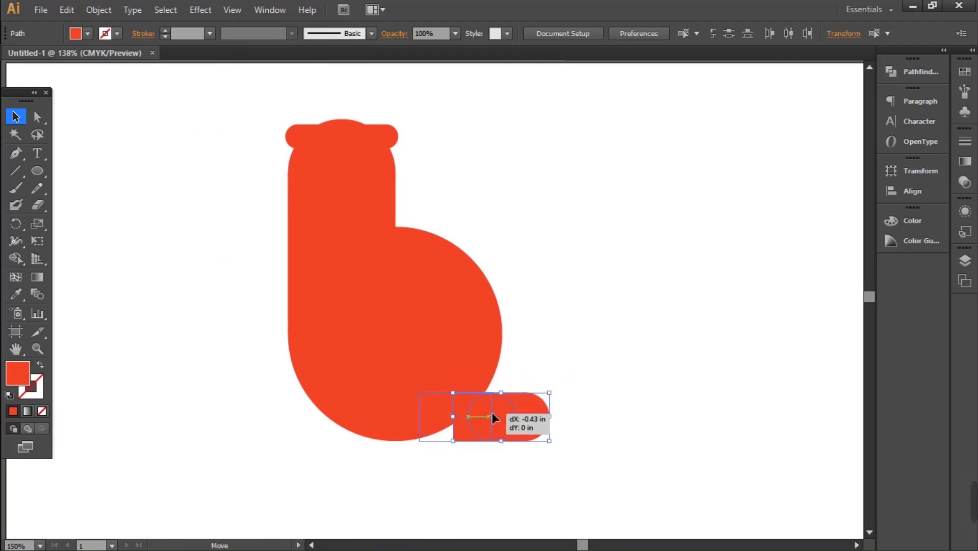
{"action": "left_click_drag", "start_coordinate": [492, 413], "coordinate": [492, 413]}
{"action": "left_click_drag", "start_coordinate": [460, 447], "coordinate": [445, 433]}
{"action": "left_click_drag", "start_coordinate": [419, 416], "coordinate": [395, 417]}
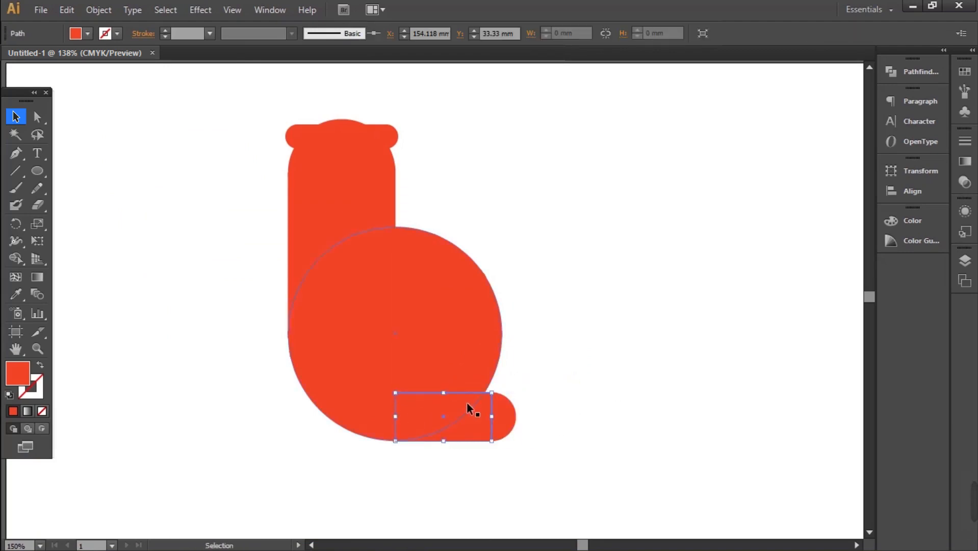
- Draw a rectangle hanging down from the outer end of the thigh as the lower leg
{"action": "left_click", "coordinate": [556, 372]}
{"action": "key", "text": "m"}
{"action": "left_click_drag", "start_coordinate": [515, 417], "coordinate": [475, 471]}
{"action": "key", "text": "v"}
- Fit a smaller circle at the lower leg's bottom end, level with its left edge, to form a rounded heel
{"action": "scroll", "coordinate": [535, 500], "scroll_direction": "up", "scroll_amount": 2}
{"action": "left_click", "coordinate": [473, 294]}
{"action": "left_click_drag", "start_coordinate": [474, 297], "coordinate": [516, 411]}
{"action": "left_click_drag", "start_coordinate": [539, 376], "coordinate": [526, 408]}
{"action": "scroll", "coordinate": [491, 433], "scroll_direction": "up", "scroll_amount": 1}
{"action": "left_click_drag", "start_coordinate": [425, 437], "coordinate": [393, 416]}
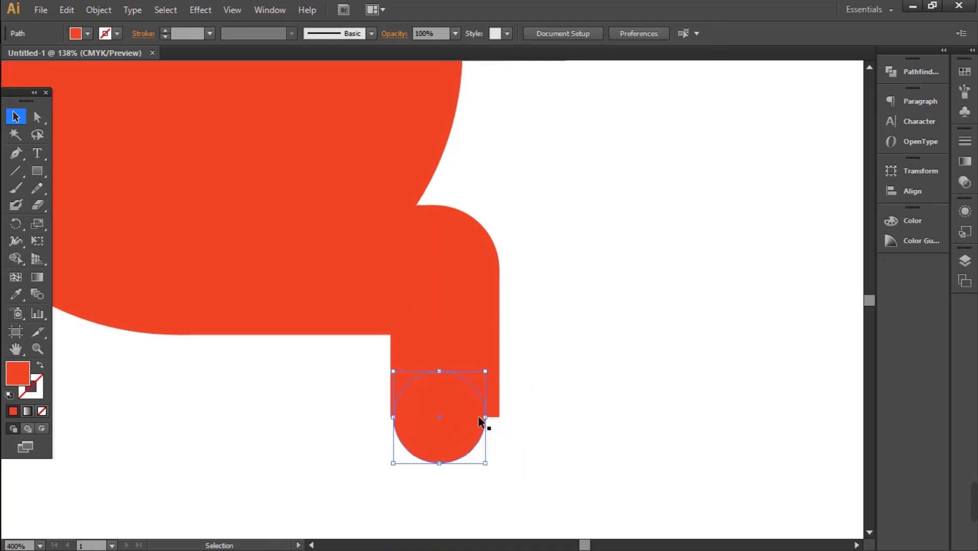
{"action": "left_click", "coordinate": [480, 387], "text": "shift"}
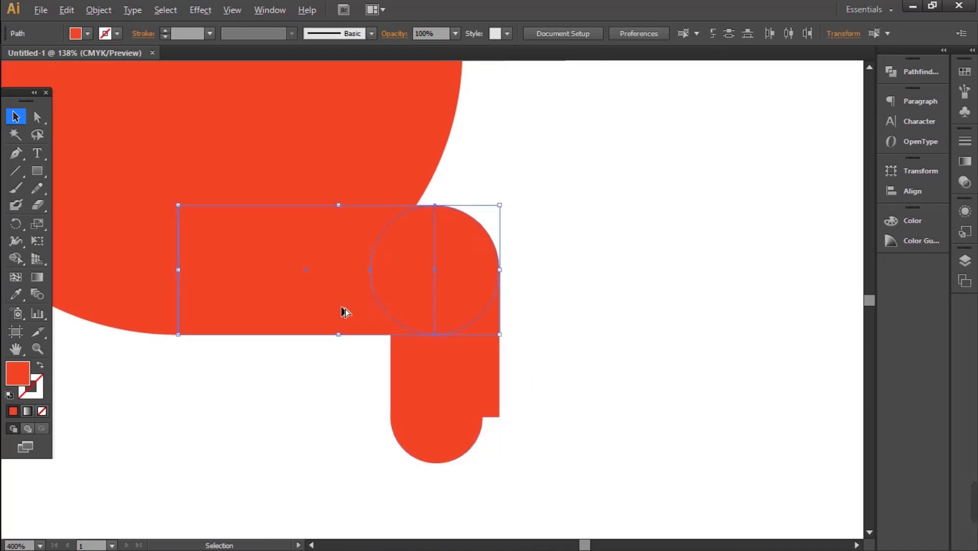
- Copy the thigh shape, shrink and shorten it, and set it at the lower leg's bottom as the foot
{"action": "left_click_drag", "start_coordinate": [342, 310], "coordinate": [738, 332]}
{"action": "left_click_drag", "start_coordinate": [772, 300], "coordinate": [647, 371]}
{"action": "left_click_drag", "start_coordinate": [570, 398], "coordinate": [523, 430]}
{"action": "left_click_drag", "start_coordinate": [402, 428], "coordinate": [453, 441]}
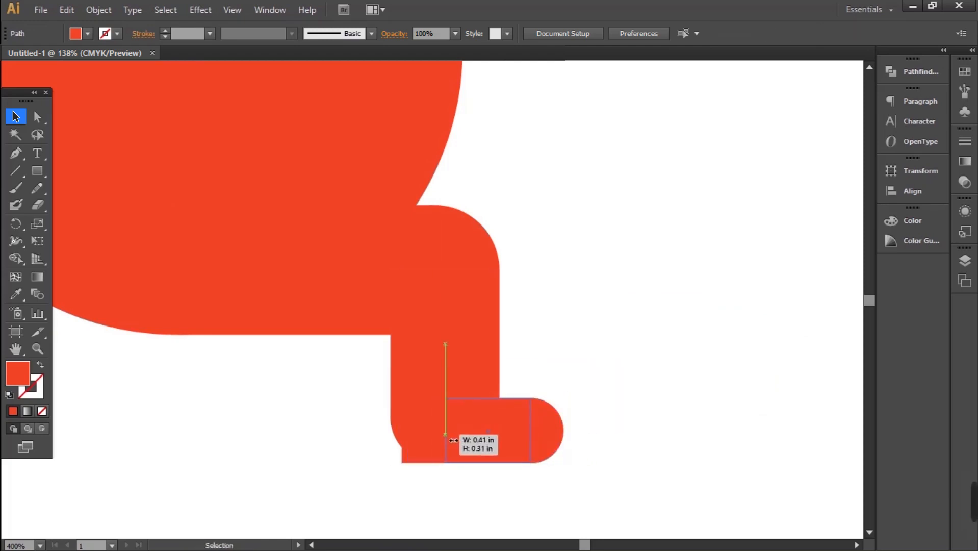
- Duplicate the lower leg and foot, rotate the copy so the foot points up, and extend it from the body as the second leg
{"action": "left_click_drag", "start_coordinate": [458, 344], "coordinate": [559, 234]}
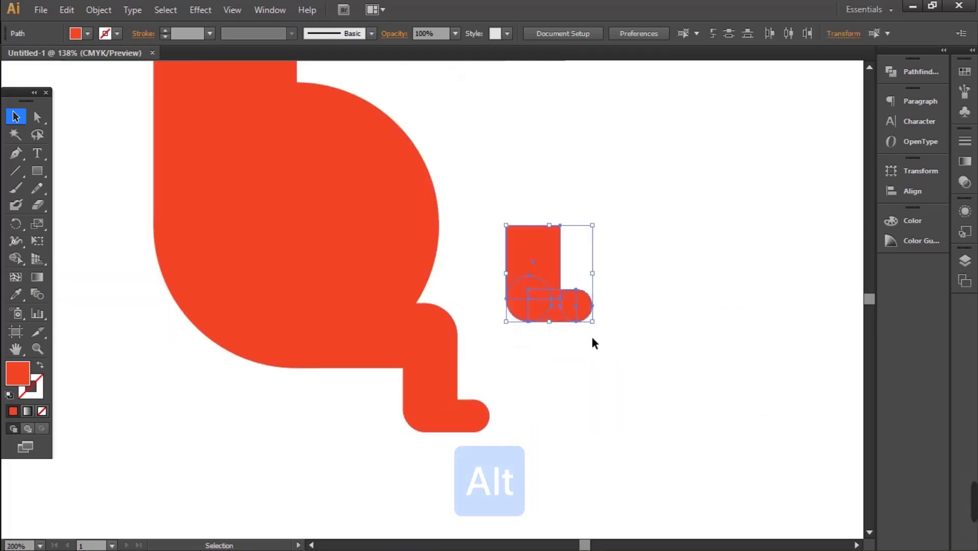
{"action": "left_click_drag", "start_coordinate": [595, 331], "coordinate": [604, 237]}
{"action": "left_click", "coordinate": [618, 258]}
{"action": "left_click", "coordinate": [526, 290]}
{"action": "left_click_drag", "start_coordinate": [501, 290], "coordinate": [366, 295]}
{"action": "left_click_drag", "start_coordinate": [557, 295], "coordinate": [510, 289]}
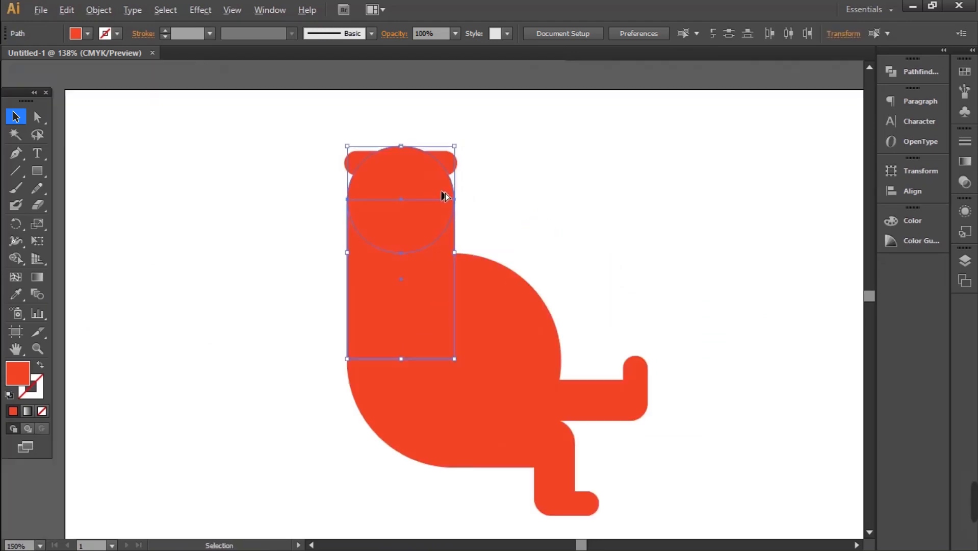
- Copy the head-and-neck shape, shrink it, turn it upside down and place it on the body's lower left as the arm
{"action": "left_click_drag", "start_coordinate": [429, 207], "coordinate": [302, 261]}
{"action": "left_click_drag", "start_coordinate": [302, 261], "coordinate": [302, 280]}
{"action": "left_click_drag", "start_coordinate": [330, 218], "coordinate": [273, 330]}
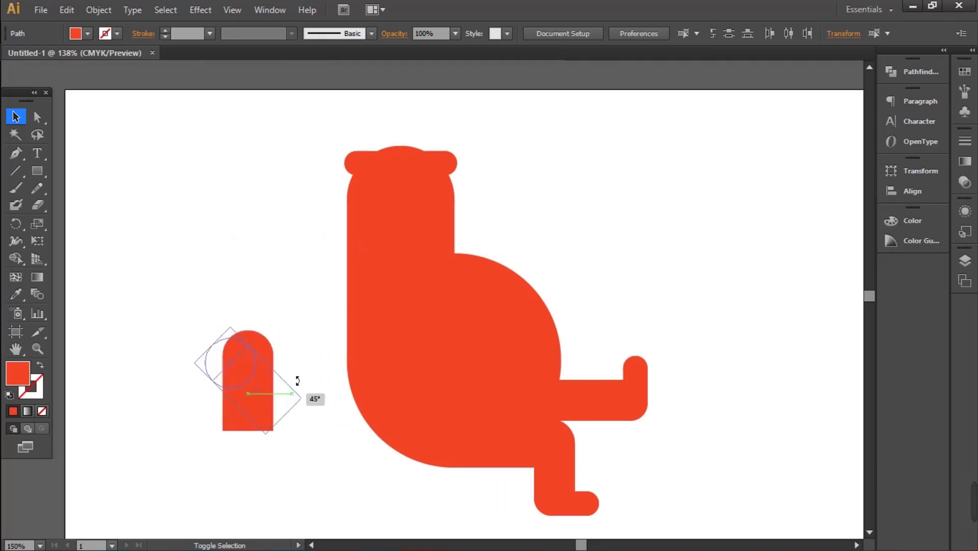
{"action": "left_click_drag", "start_coordinate": [255, 380], "coordinate": [376, 426]}
- Align the arm with the bottom of the body circle and the left edge of the neck
{"action": "left_click", "coordinate": [437, 437], "text": "shift"}
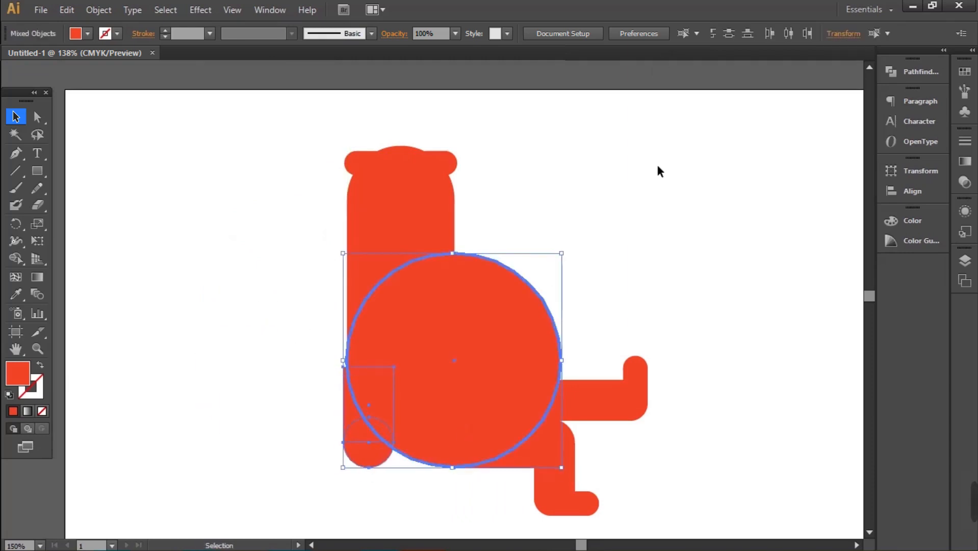
{"action": "left_click", "coordinate": [638, 203]}
{"action": "left_click", "coordinate": [369, 258], "text": "shift"}
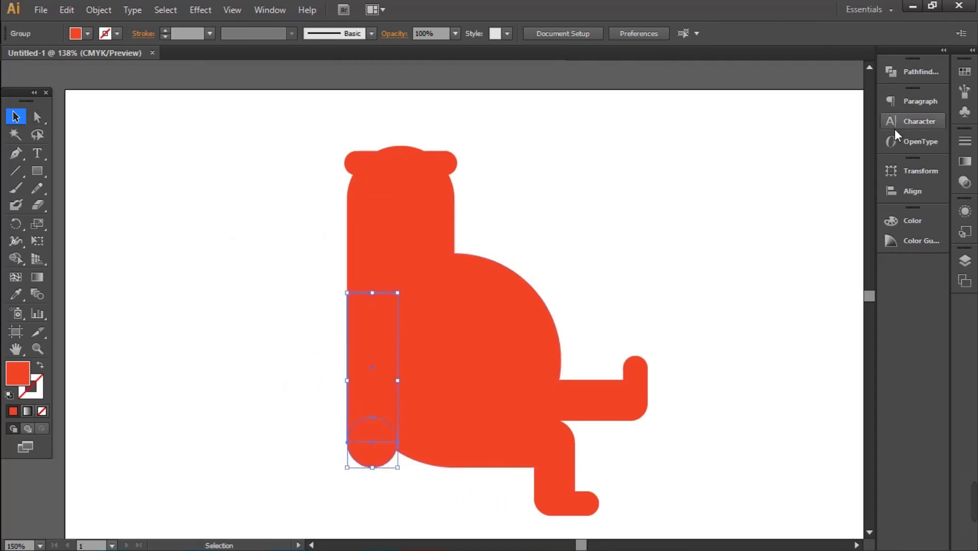
- Unite the arm's shapes into one path and fill it with the darker red swatch
{"action": "left_click", "coordinate": [903, 75]}
{"action": "left_click", "coordinate": [727, 93]}
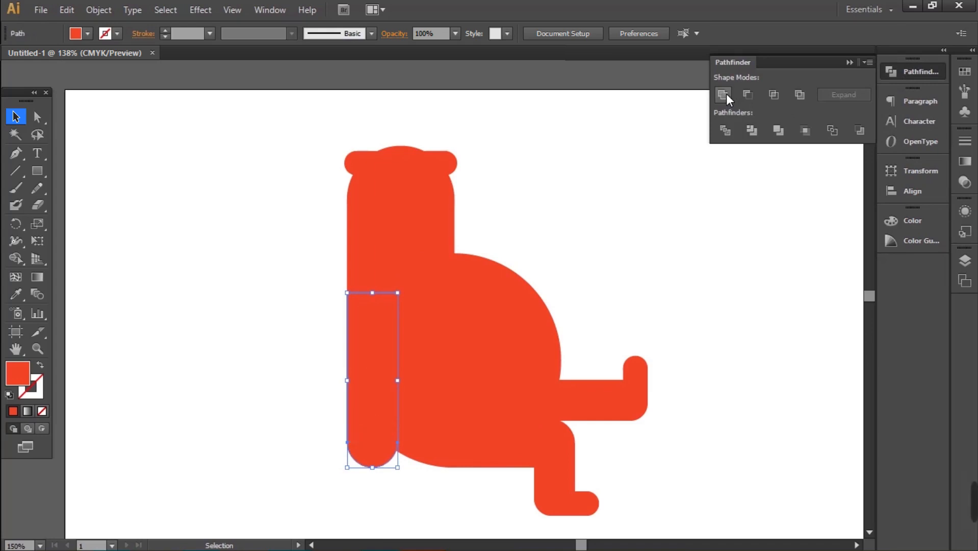
{"action": "scroll", "coordinate": [410, 423], "scroll_direction": "up", "scroll_amount": 1}
{"action": "left_click", "coordinate": [87, 34]}
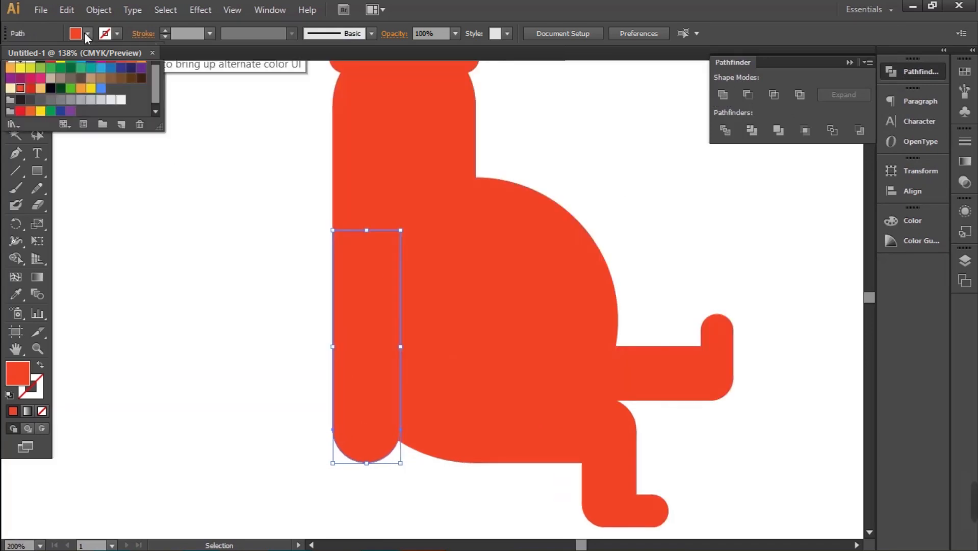
{"action": "left_click", "coordinate": [31, 88]}
- Draw a small ellipse on the arm's right edge near the hand as a thumb and unite it with the arm
{"action": "key", "text": "l"}
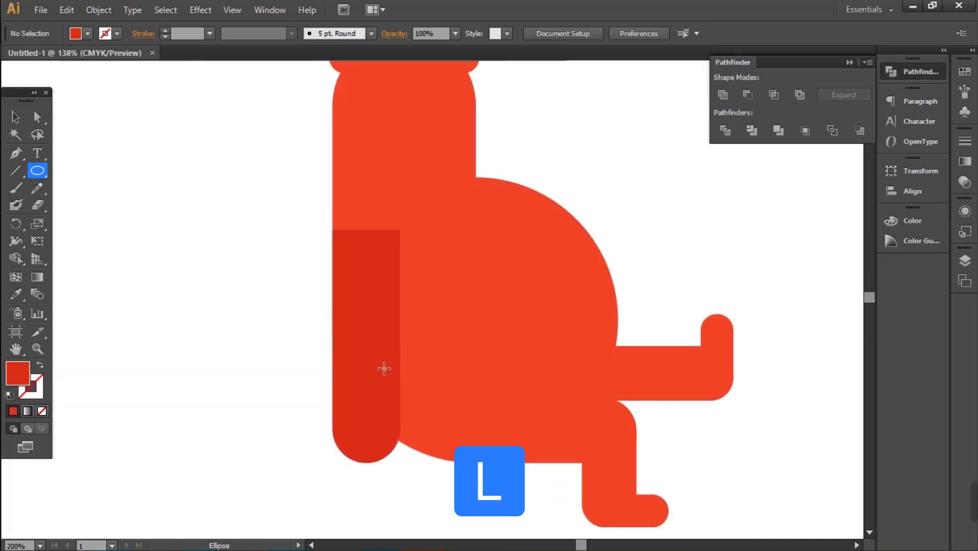
{"action": "left_click_drag", "start_coordinate": [370, 355], "coordinate": [401, 408]}
{"action": "key", "text": "v"}
{"action": "left_click", "coordinate": [401, 471]}
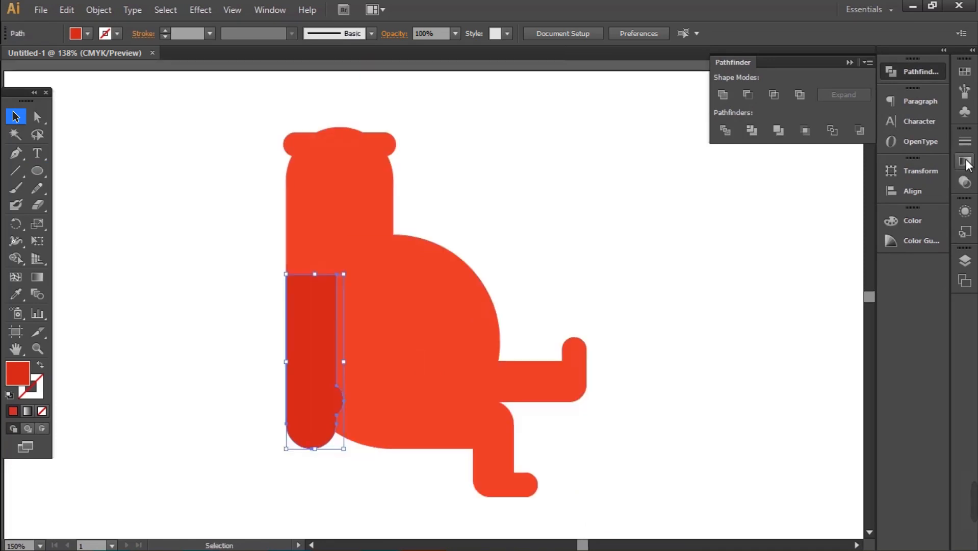
- Fill the arm with a linear gradient of the darker red fading to 0% opacity
{"action": "left_click", "coordinate": [965, 161]}
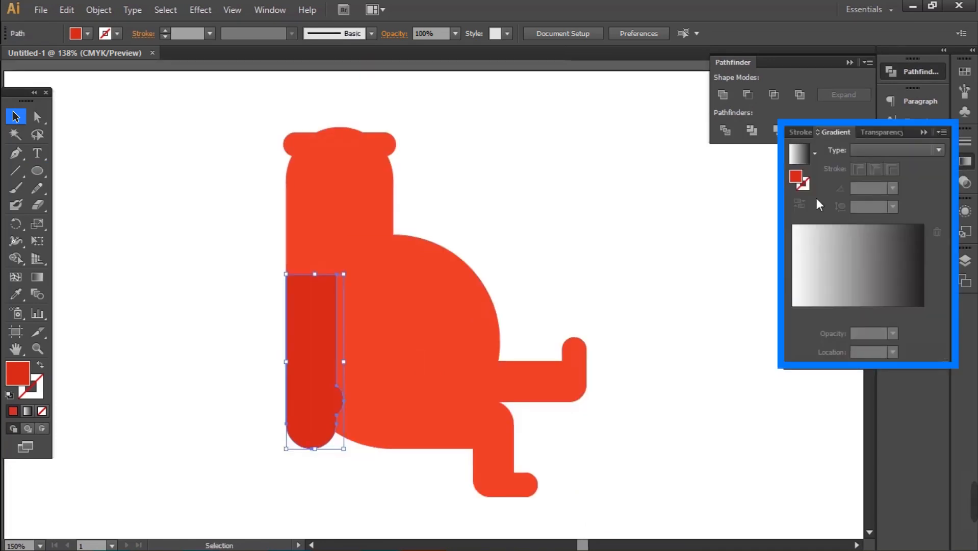
{"action": "left_click", "coordinate": [822, 310]}
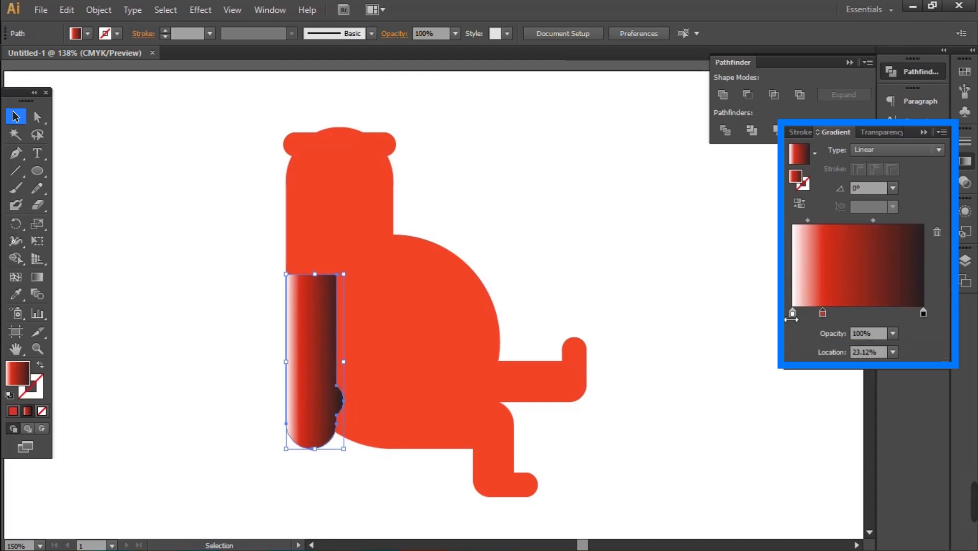
{"action": "mouse_move", "coordinate": [923, 312]}
{"action": "left_mouse_down"}
{"action": "mouse_move", "coordinate": [847, 319]}
{"action": "mouse_move", "coordinate": [926, 315]}
{"action": "left_mouse_up"}
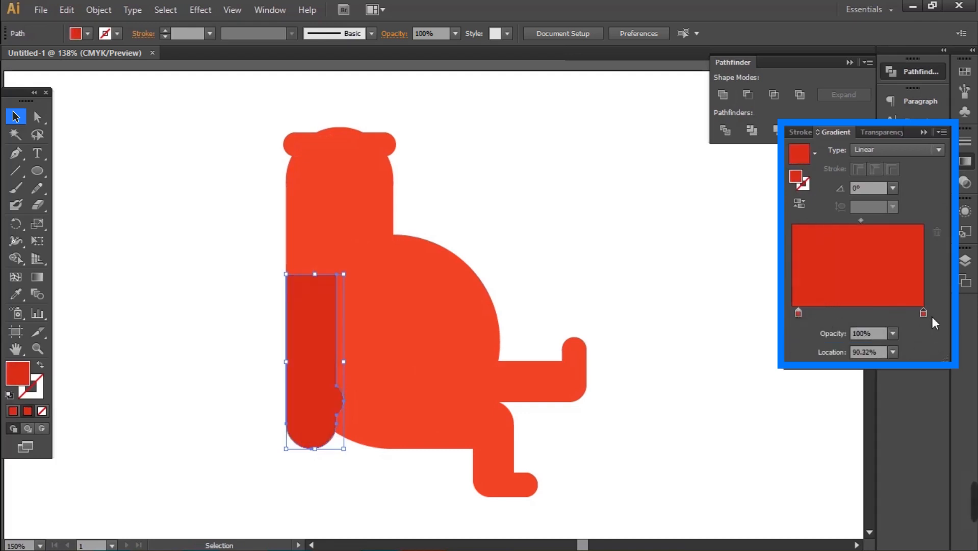
{"action": "left_click", "coordinate": [893, 333]}
{"action": "left_click", "coordinate": [902, 348]}
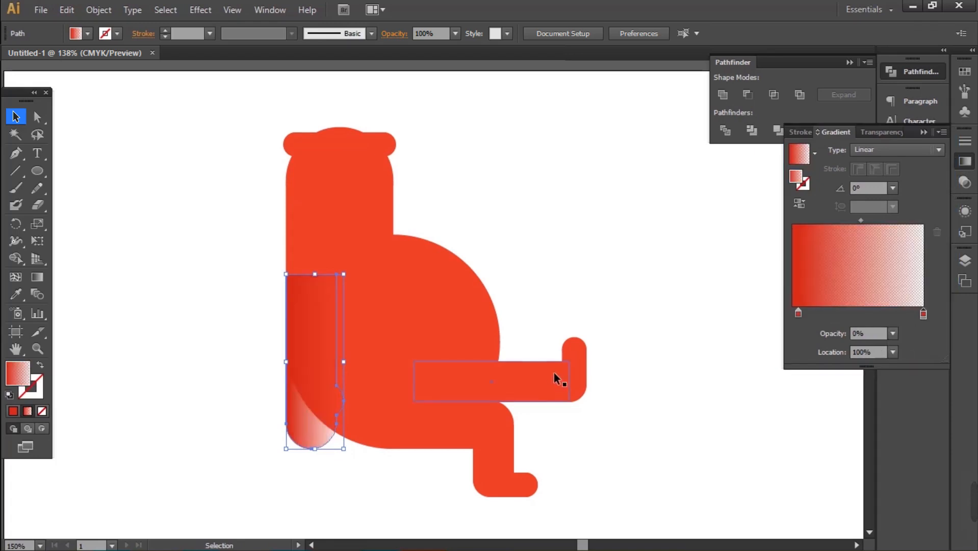
- Run the arm's gradient vertically from hand to shoulder at 90° and move its opaque stop to about 43%
{"action": "key", "text": "g"}
{"action": "left_click_drag", "start_coordinate": [310, 450], "coordinate": [312, 354]}
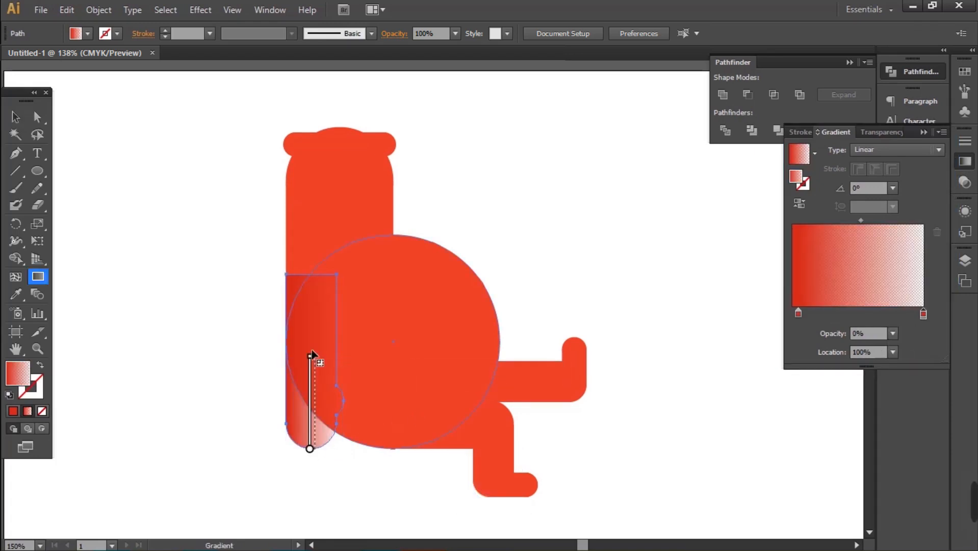
{"action": "left_click_drag", "start_coordinate": [318, 271], "coordinate": [315, 270]}
{"action": "left_click_drag", "start_coordinate": [798, 311], "coordinate": [860, 316]}
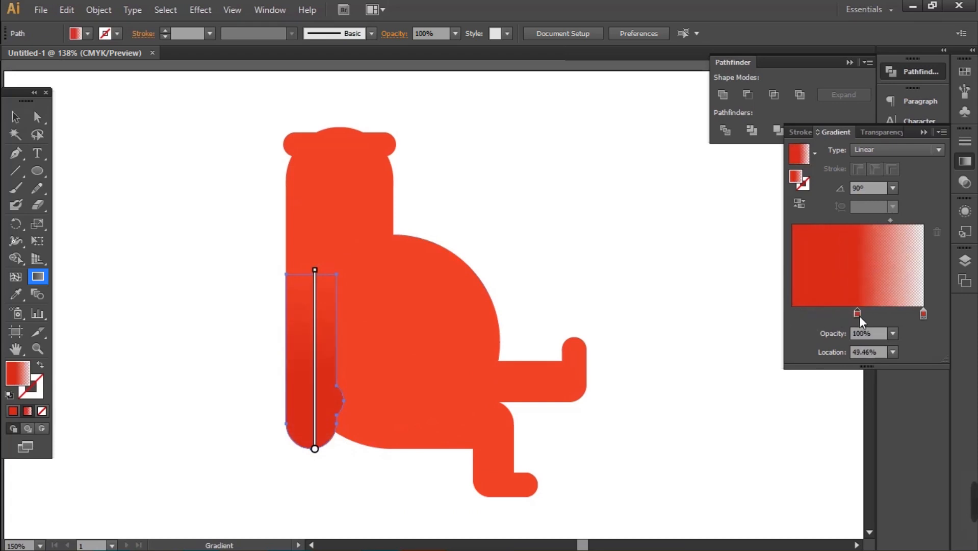
{"action": "key", "text": "v"}
{"action": "left_click", "coordinate": [589, 288]}
- Cut the outlined circle into a lower arc, place it on the face as a 2 pt closed eye, and copy it for the second eye
{"action": "key", "text": "a"}
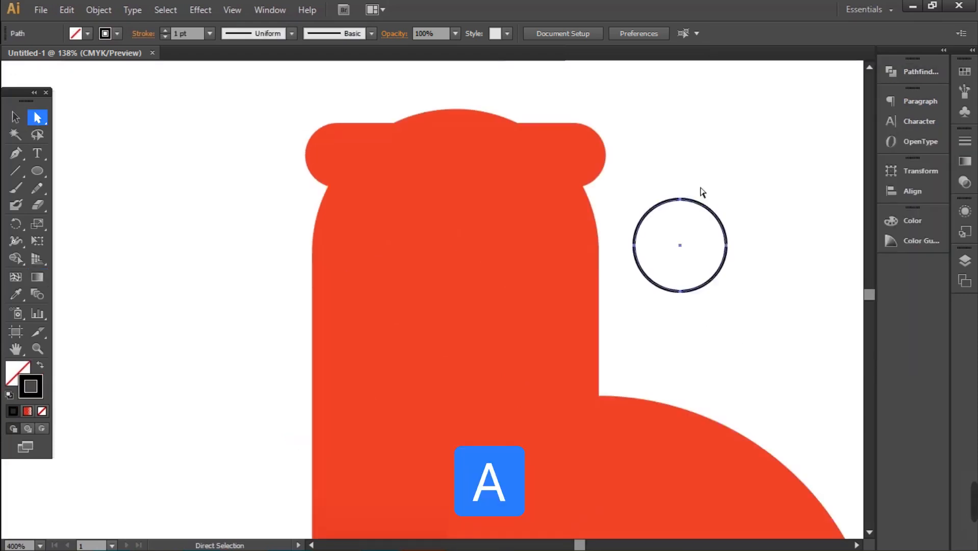
{"action": "left_click", "coordinate": [680, 199]}
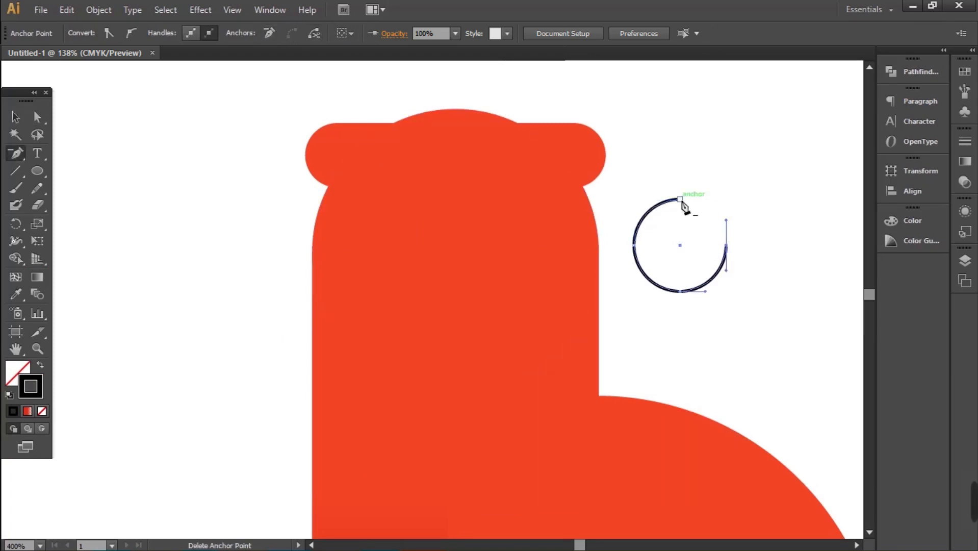
{"action": "key", "text": "v"}
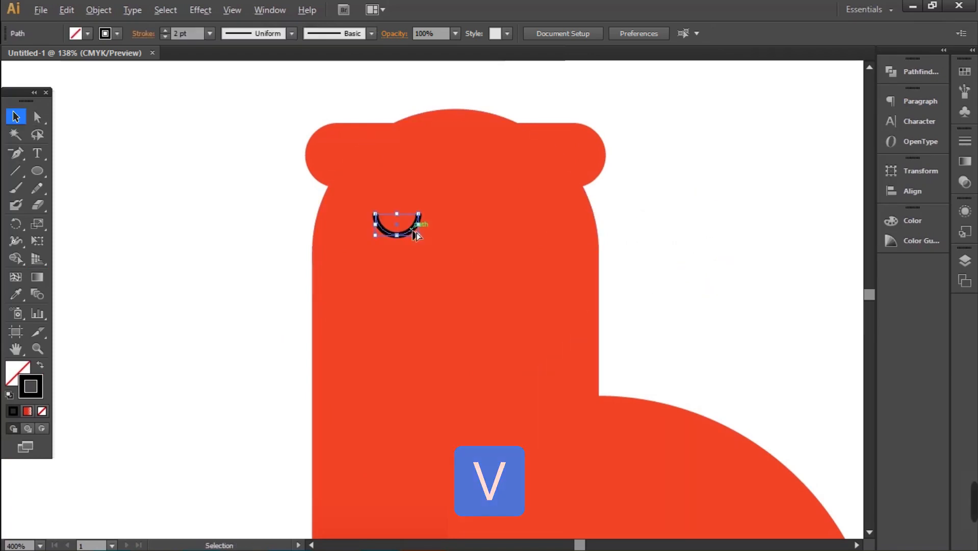
{"action": "left_click_drag", "start_coordinate": [416, 234], "coordinate": [524, 234]}
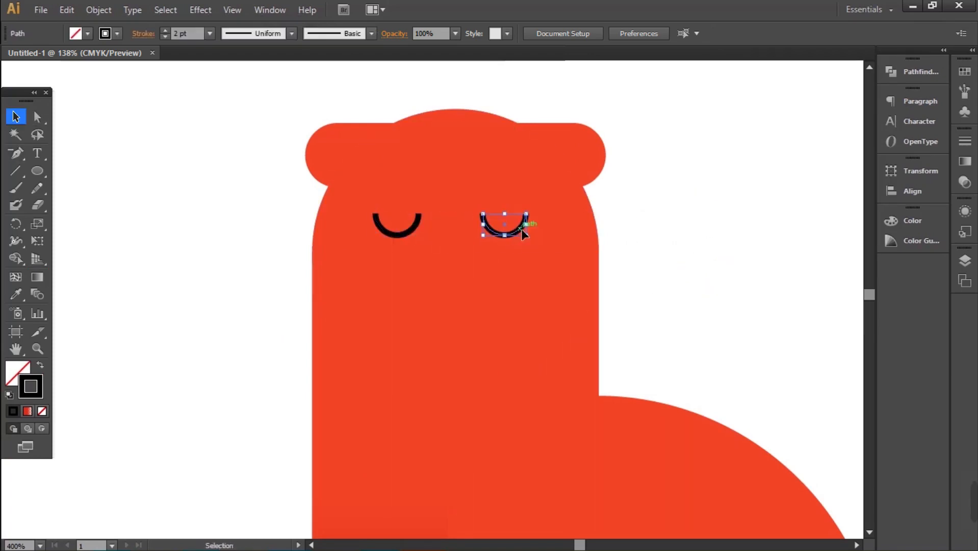
{"action": "left_click", "coordinate": [634, 237]}
- Draw an ellipse centred below the eyes as the snout and fill it with the tan swatch
{"action": "key", "text": "l"}
{"action": "left_click_drag", "start_coordinate": [453, 330], "coordinate": [524, 368]}
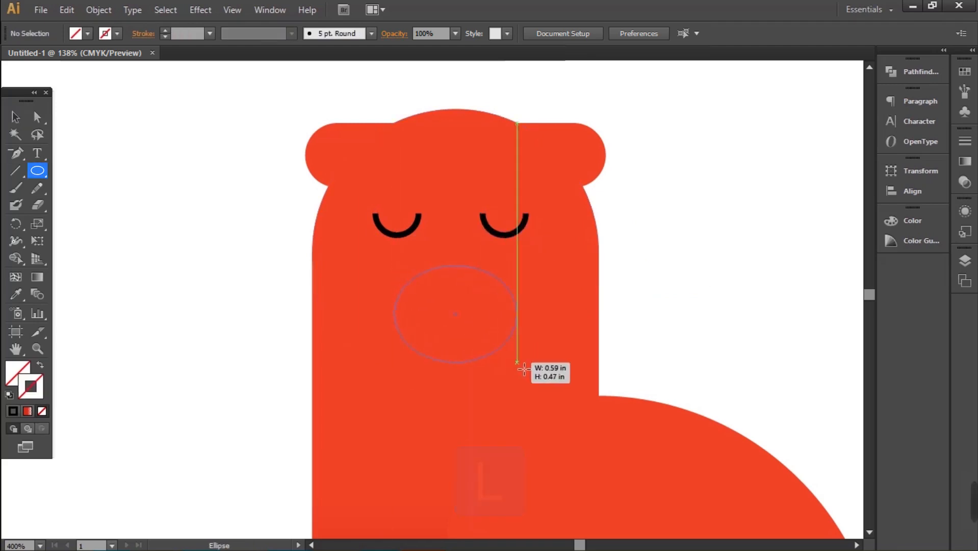
{"action": "left_click", "coordinate": [87, 33]}
{"action": "left_click", "coordinate": [40, 88]}
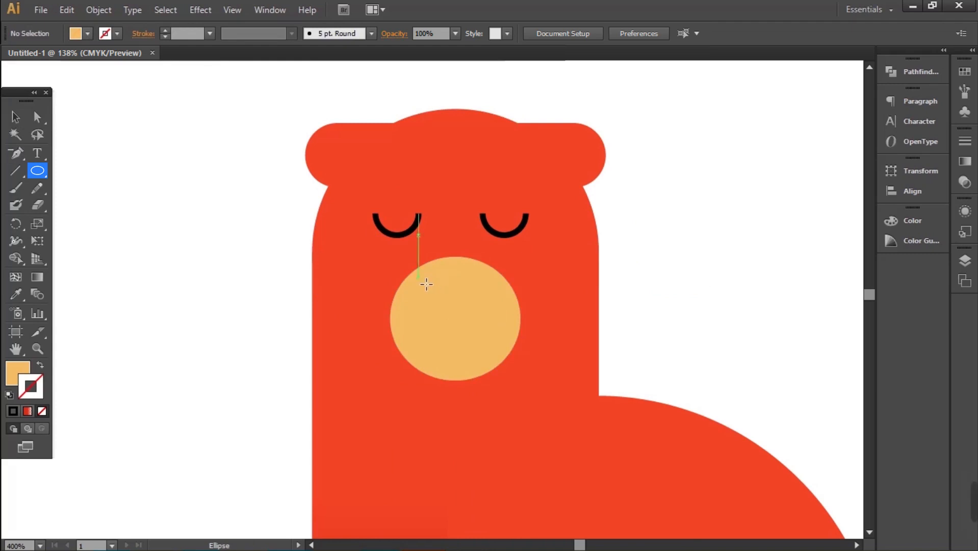
- Draw a small flat ellipse on the upper part of the snout as the nose and fill it black
{"action": "left_click_drag", "start_coordinate": [483, 305], "coordinate": [488, 307]}
{"action": "left_click", "coordinate": [87, 33]}
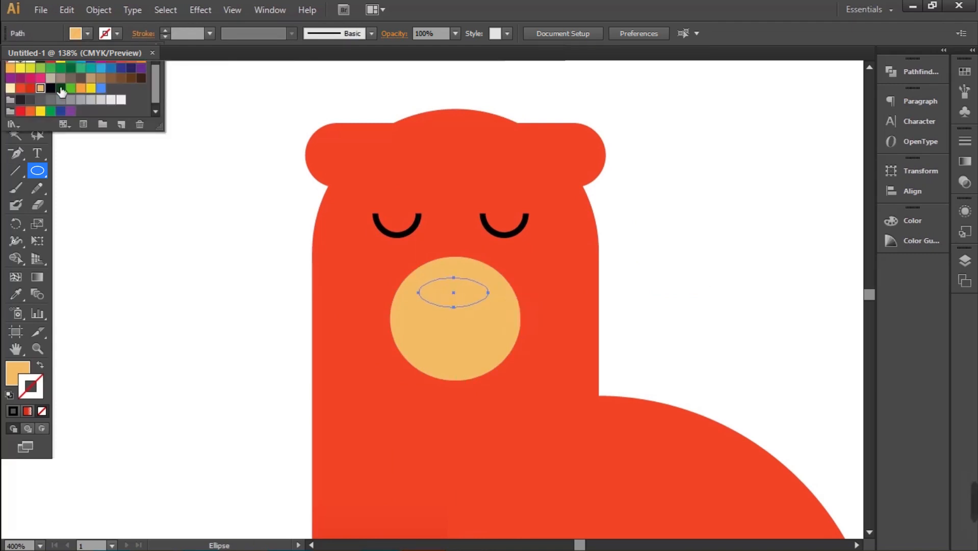
{"action": "left_click", "coordinate": [51, 88]}
{"action": "key", "text": "v"}
- Cover the upper part of both eyes with a rectangle filled with the head's red
{"action": "key", "text": "m"}
{"action": "left_click_drag", "start_coordinate": [361, 197], "coordinate": [548, 228]}
{"action": "key", "text": "i"}
{"action": "left_click", "coordinate": [516, 177]}
{"action": "left_click", "coordinate": [652, 219]}
- Draw a tall rectangle behind the bear's back, from its base past the artboard's upper edge, and fill it dark green
{"action": "key", "text": "ctrl+1"}
{"action": "key", "text": "m"}
{"action": "left_click_drag", "start_coordinate": [449, 404], "coordinate": [403, 86]}
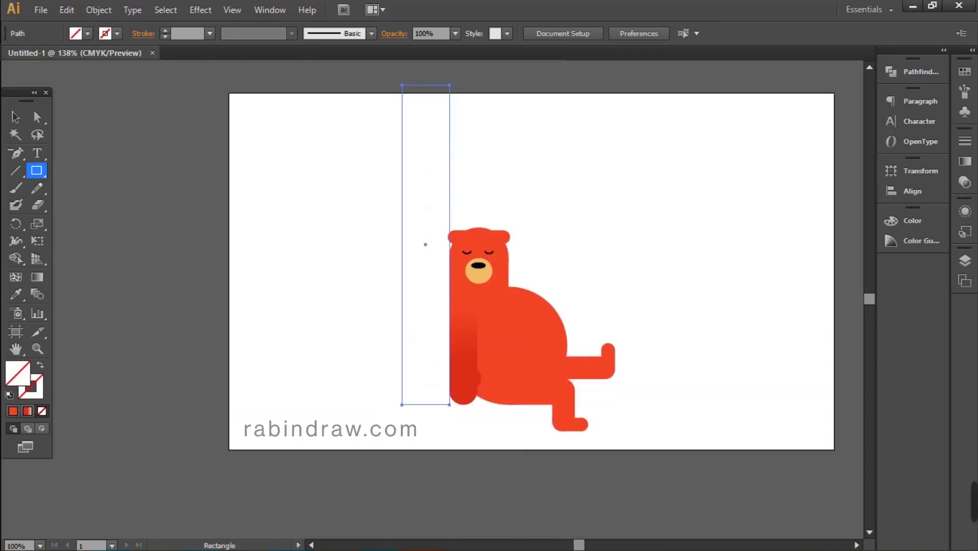
{"action": "left_click", "coordinate": [88, 34]}
{"action": "left_click", "coordinate": [60, 88]}
{"action": "key", "text": "v"}
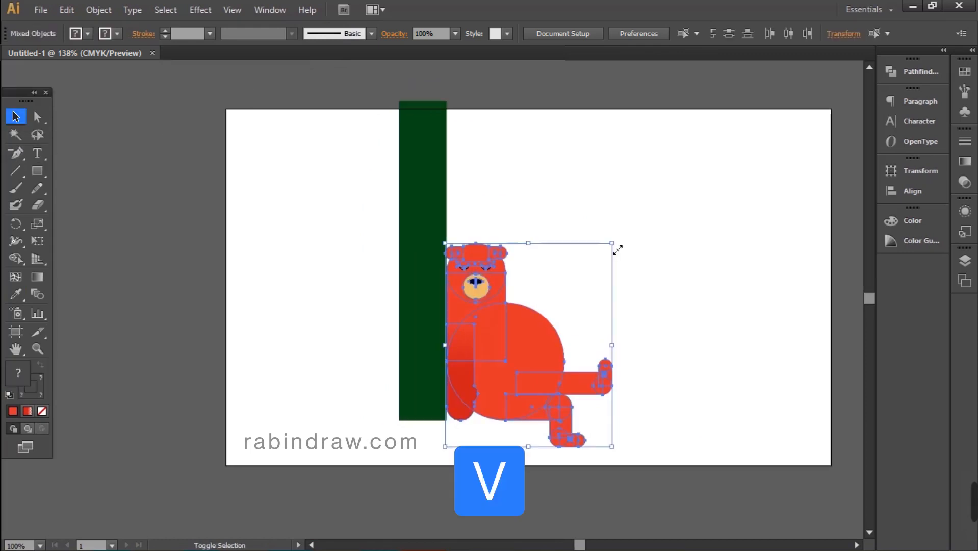
- Enlarge the bear slightly and turn a copy of its head shape sideways across the trunk's left side as a dark green branch
{"action": "left_click_drag", "start_coordinate": [617, 249], "coordinate": [631, 215]}
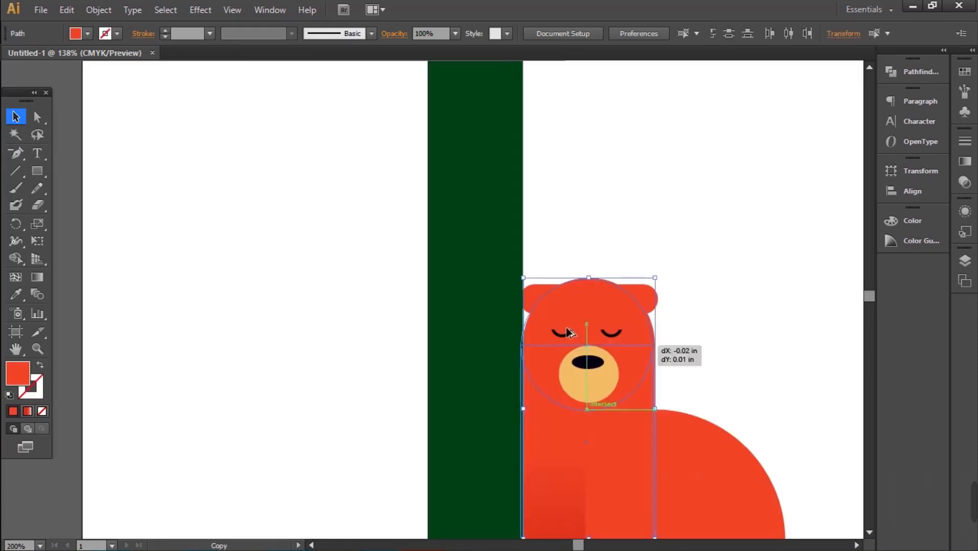
{"action": "left_click_drag", "start_coordinate": [570, 333], "coordinate": [274, 208]}
{"action": "left_click_drag", "start_coordinate": [365, 420], "coordinate": [428, 314]}
{"action": "key", "text": "i"}
{"action": "left_click", "coordinate": [491, 198]}
- Draw a short upright rectangle rising from the outer end of the left branch
{"action": "key", "text": "v"}
{"action": "key", "text": "m"}
{"action": "left_click_drag", "start_coordinate": [270, 308], "coordinate": [310, 227]}
{"action": "key", "text": "v"}
{"action": "left_click", "coordinate": [372, 239]}
- Copy the branch, reflect the copy about the vertical axis and attach it to the trunk's right side above the bear
{"action": "left_click_drag", "start_coordinate": [293, 324], "coordinate": [515, 236]}
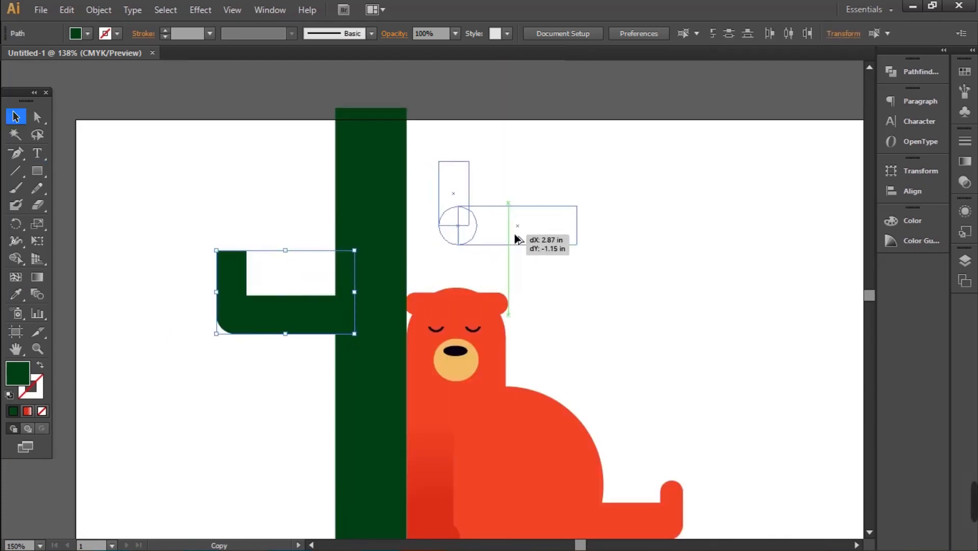
{"action": "right_click", "coordinate": [509, 222]}
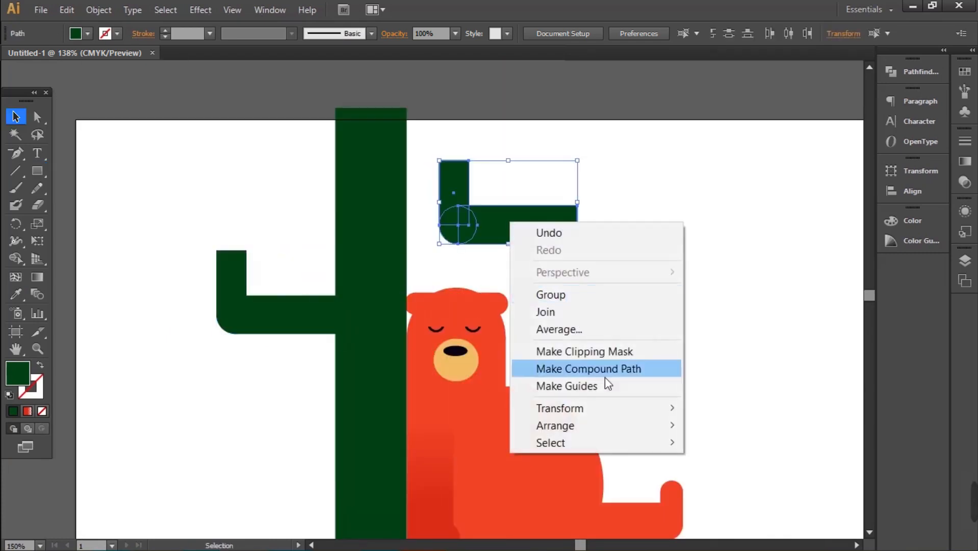
{"action": "mouse_move", "coordinate": [658, 404]}
{"action": "left_click", "coordinate": [729, 330]}
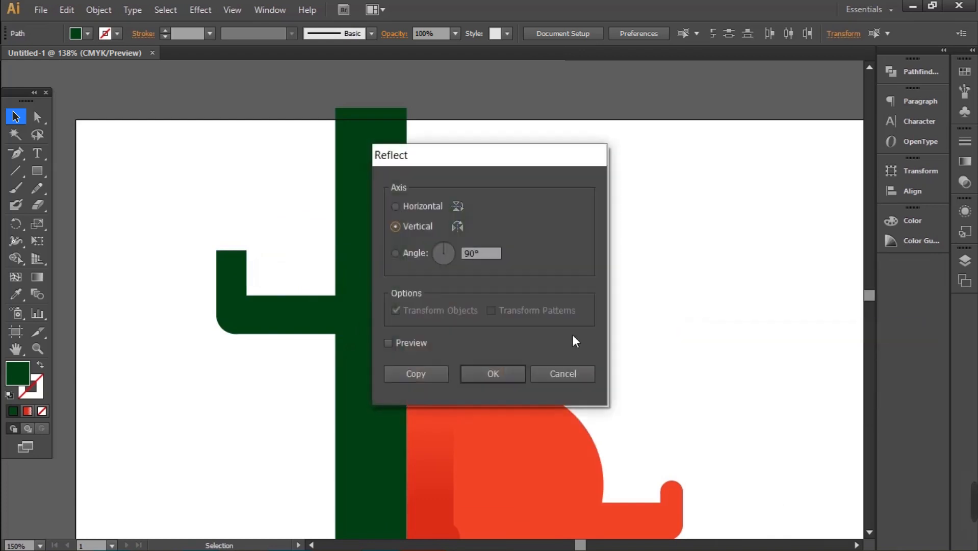
{"action": "left_click", "coordinate": [494, 371]}
{"action": "left_click_drag", "start_coordinate": [510, 224], "coordinate": [464, 225]}
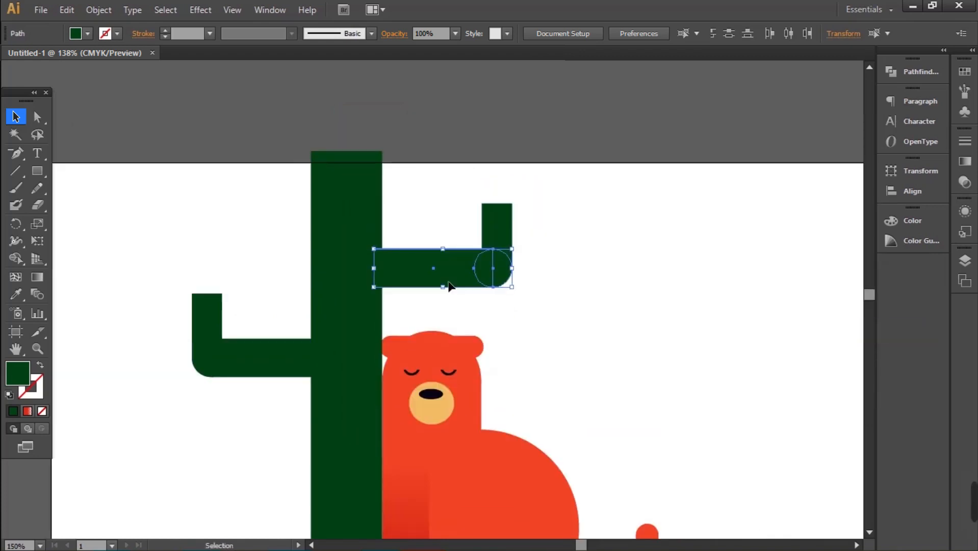
- Extend the upright end of the right branch with a rotated round-ended copy and finish it with a short horizontal tip
{"action": "left_click_drag", "start_coordinate": [452, 285], "coordinate": [614, 329]}
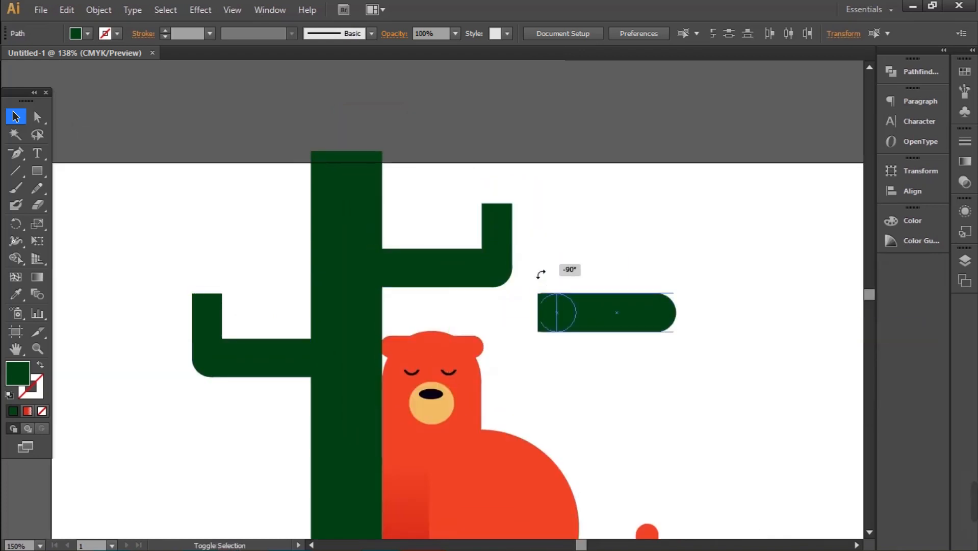
{"action": "left_click_drag", "start_coordinate": [678, 334], "coordinate": [535, 206]}
{"action": "left_click_drag", "start_coordinate": [535, 205], "coordinate": [535, 205]}
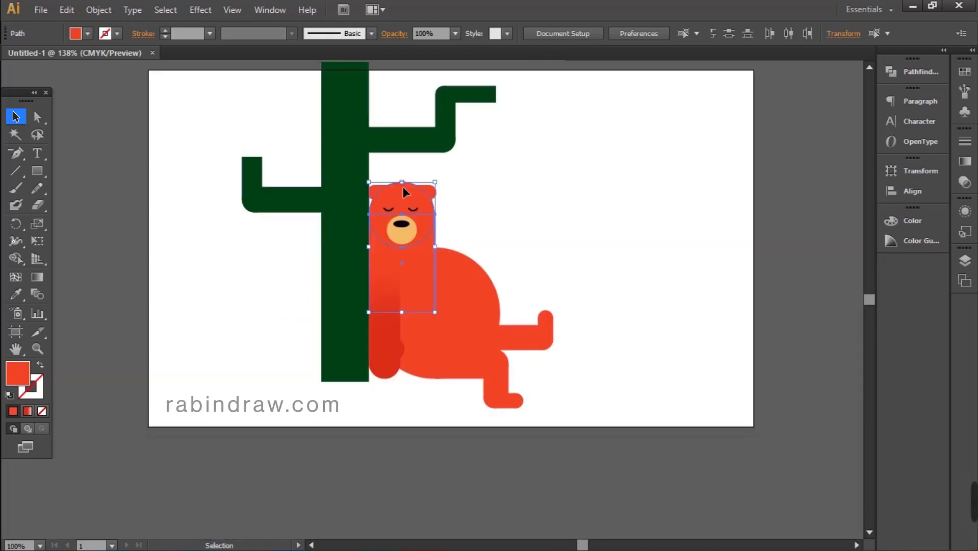
- Copy the head shape to the artboard's lower-left corner, turn it sideways and stretch it into a round-ended ground block under the tree
{"action": "left_click_drag", "start_coordinate": [403, 187], "coordinate": [173, 398]}
{"action": "left_click_drag", "start_coordinate": [256, 352], "coordinate": [437, 433]}
{"action": "left_click_drag", "start_coordinate": [469, 446], "coordinate": [451, 433]}
{"action": "scroll", "coordinate": [415, 405], "scroll_direction": "up", "scroll_amount": 2}
{"action": "left_click_drag", "start_coordinate": [393, 402], "coordinate": [223, 446]}
{"action": "scroll", "coordinate": [539, 475], "scroll_direction": "down", "scroll_amount": 2}
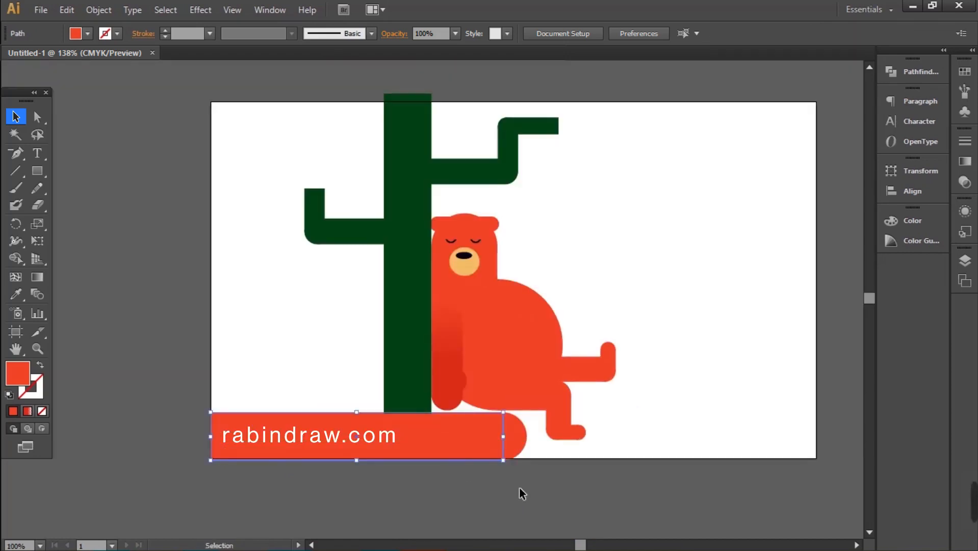
- Draw a lower ground strip from the block's rounded end past the artboard's right edge and fill all ground shapes orange
{"action": "key", "text": "m"}
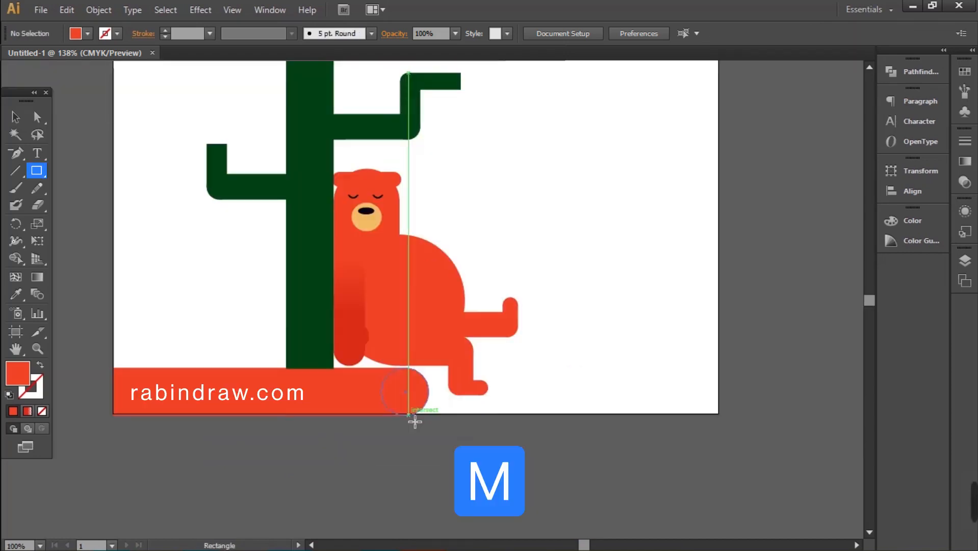
{"action": "left_click_drag", "start_coordinate": [408, 415], "coordinate": [736, 395]}
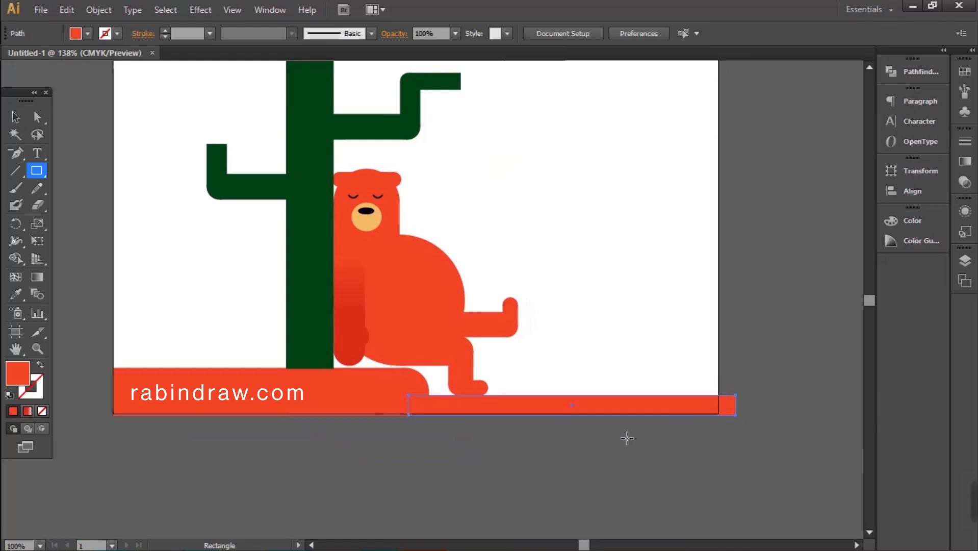
{"action": "key", "text": "v"}
{"action": "left_click_drag", "start_coordinate": [679, 431], "coordinate": [418, 405]}
{"action": "left_click", "coordinate": [88, 33]}
{"action": "left_click", "coordinate": [81, 89]}
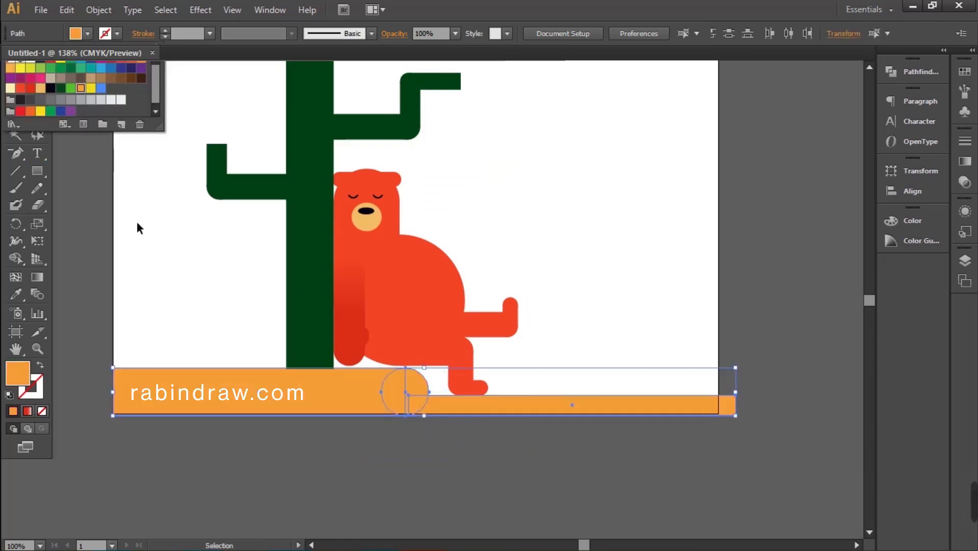
{"action": "left_click", "coordinate": [213, 296]}
{"action": "left_click", "coordinate": [213, 296]}
- Draw a circle right of the bear and subtract a rectangle from its lower part to leave a half circle
{"action": "key", "text": "l"}
{"action": "mouse_move", "coordinate": [526, 218]}
{"action": "left_mouse_down"}
{"action": "mouse_move", "coordinate": [572, 265]}
{"action": "mouse_move", "coordinate": [459, 212]}
{"action": "mouse_move", "coordinate": [444, 216]}
{"action": "left_mouse_up"}
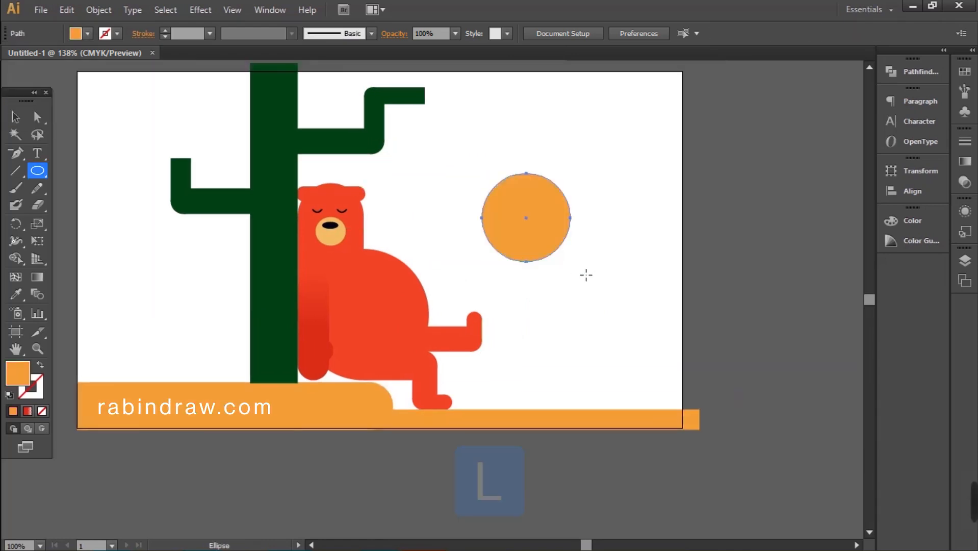
{"action": "key", "text": "m"}
{"action": "key", "text": "v"}
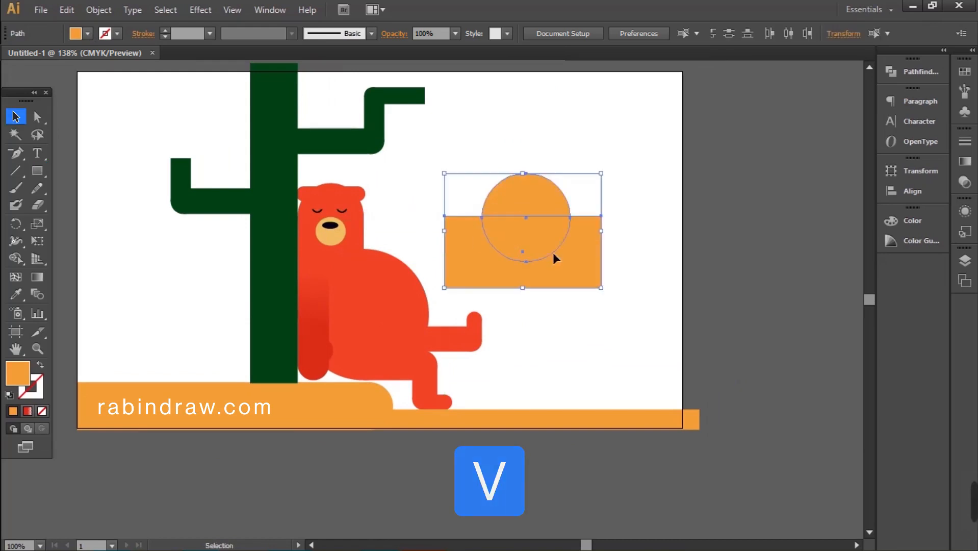
{"action": "left_click", "coordinate": [890, 72]}
{"action": "left_click", "coordinate": [745, 96]}
- Move the half circle down to the lower ground strip and raise the strip's upper edge behind the bear's lower foot
{"action": "left_click_drag", "start_coordinate": [540, 199], "coordinate": [523, 377]}
{"action": "scroll", "coordinate": [452, 412], "scroll_direction": "up", "scroll_amount": 2}
{"action": "left_click", "coordinate": [626, 415]}
{"action": "left_click_drag", "start_coordinate": [626, 413], "coordinate": [621, 380]}
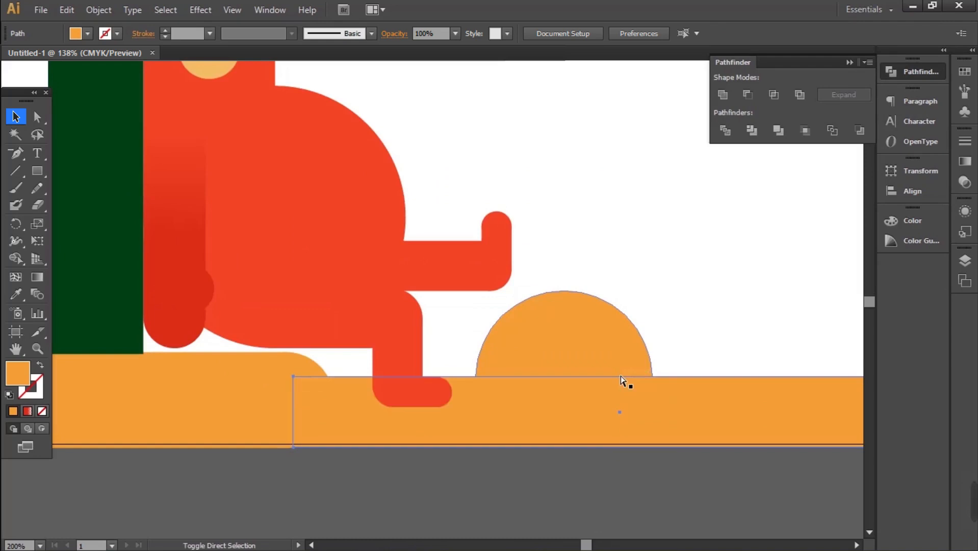
- Place the half circle under the bear's raised leg, behind the lower leg, and fill it blue
{"action": "left_click_drag", "start_coordinate": [575, 346], "coordinate": [504, 349]}
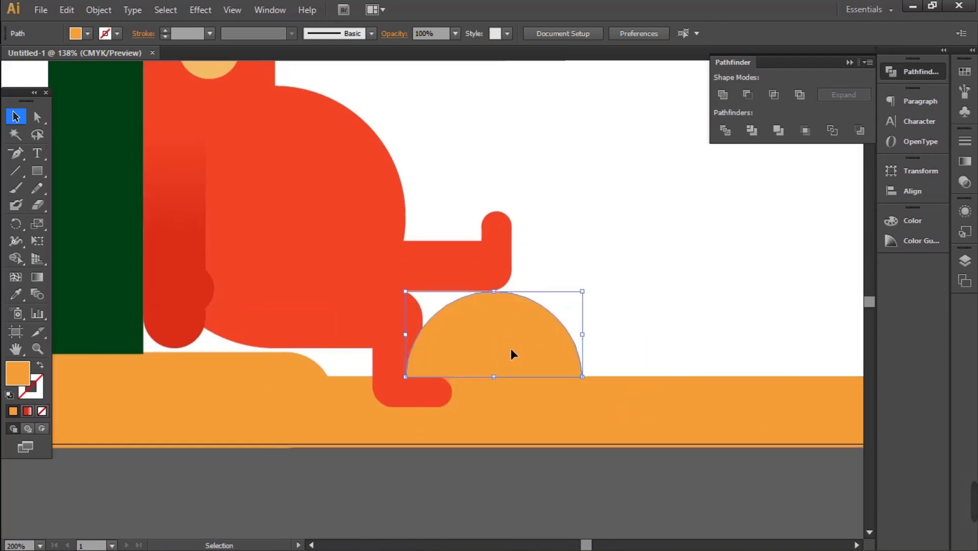
{"action": "left_click", "coordinate": [88, 33]}
{"action": "left_click", "coordinate": [62, 111]}
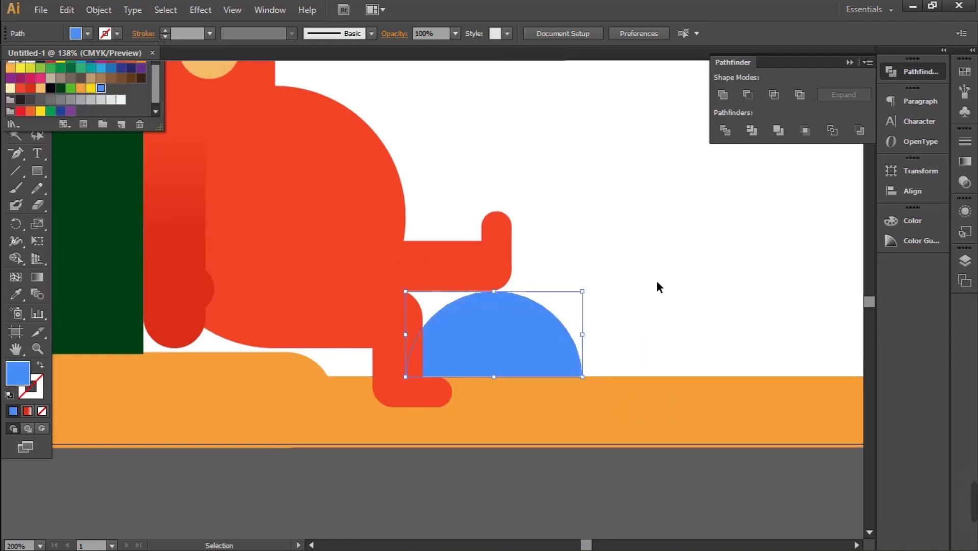
{"action": "left_click", "coordinate": [652, 275]}
- Add two smaller copies of the blue half circle along the ground's lower edge, brought to the front
{"action": "key", "text": "ctrl+minus"}
{"action": "left_click_drag", "start_coordinate": [498, 292], "coordinate": [650, 346]}
{"action": "key", "text": "ctrl+shift+bracketright"}
{"action": "left_click_drag", "start_coordinate": [693, 310], "coordinate": [672, 323]}
{"action": "left_click_drag", "start_coordinate": [643, 353], "coordinate": [350, 349]}
{"action": "left_click_drag", "start_coordinate": [357, 349], "coordinate": [366, 349]}
{"action": "left_click", "coordinate": [395, 425]}
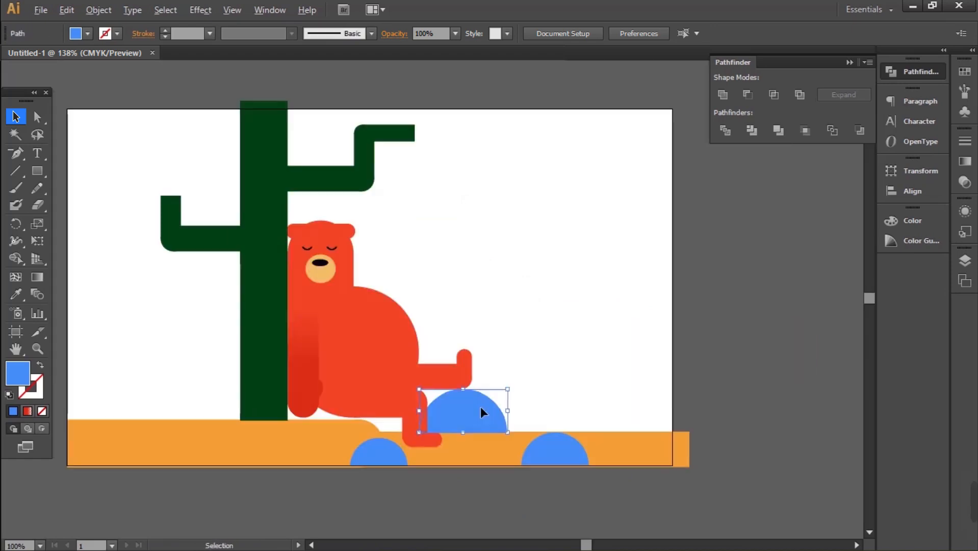
- Copy the blue half circle to the upper area and subtract a rectangle from it to leave a quarter circle
{"action": "left_click_drag", "start_coordinate": [481, 406], "coordinate": [504, 263]}
{"action": "scroll", "coordinate": [514, 265], "scroll_direction": "up", "scroll_amount": 4}
{"action": "left_click", "coordinate": [614, 142]}
{"action": "key", "text": "m"}
{"action": "mouse_move", "coordinate": [585, 143]}
{"action": "left_mouse_down"}
{"action": "mouse_move", "coordinate": [387, 470]}
{"action": "mouse_move", "coordinate": [404, 463]}
{"action": "left_mouse_up"}
{"action": "key", "text": "v"}
{"action": "mouse_move", "coordinate": [366, 447]}
{"action": "left_mouse_down"}
{"action": "mouse_move", "coordinate": [467, 335]}
{"action": "mouse_move", "coordinate": [456, 330]}
{"action": "left_mouse_up"}
{"action": "left_click", "coordinate": [748, 95]}
- Complete a leaf shape with a rotated copy of the quarter circle and fill it light green
{"action": "left_click_drag", "start_coordinate": [367, 273], "coordinate": [540, 278]}
{"action": "left_click_drag", "start_coordinate": [591, 371], "coordinate": [412, 177]}
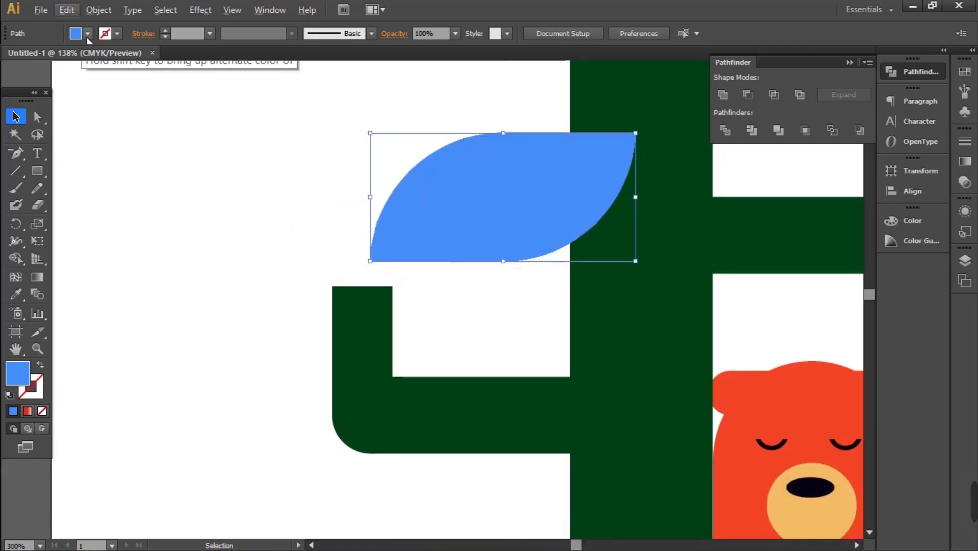
{"action": "left_click", "coordinate": [88, 34]}
{"action": "left_click", "coordinate": [68, 85]}
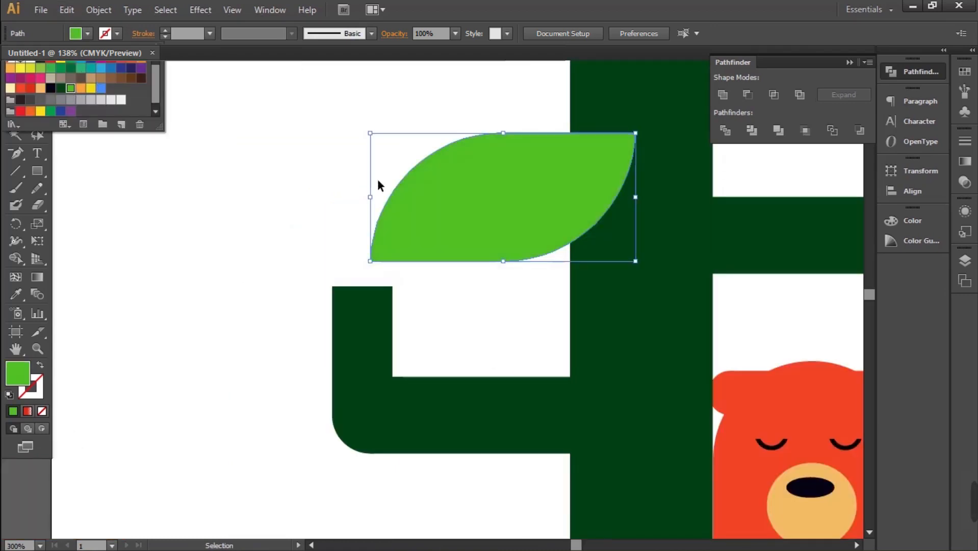
- Shrink the leaf, copy it to the left and reflect the copy about the vertical axis
{"action": "left_click", "coordinate": [642, 137]}
{"action": "left_click_drag", "start_coordinate": [640, 136], "coordinate": [525, 192]}
{"action": "scroll", "coordinate": [406, 255], "scroll_direction": "up", "scroll_amount": 1}
{"action": "left_click_drag", "start_coordinate": [416, 250], "coordinate": [336, 278]}
{"action": "scroll", "coordinate": [357, 278], "scroll_direction": "down", "scroll_amount": 2}
{"action": "right_click", "coordinate": [336, 278]}
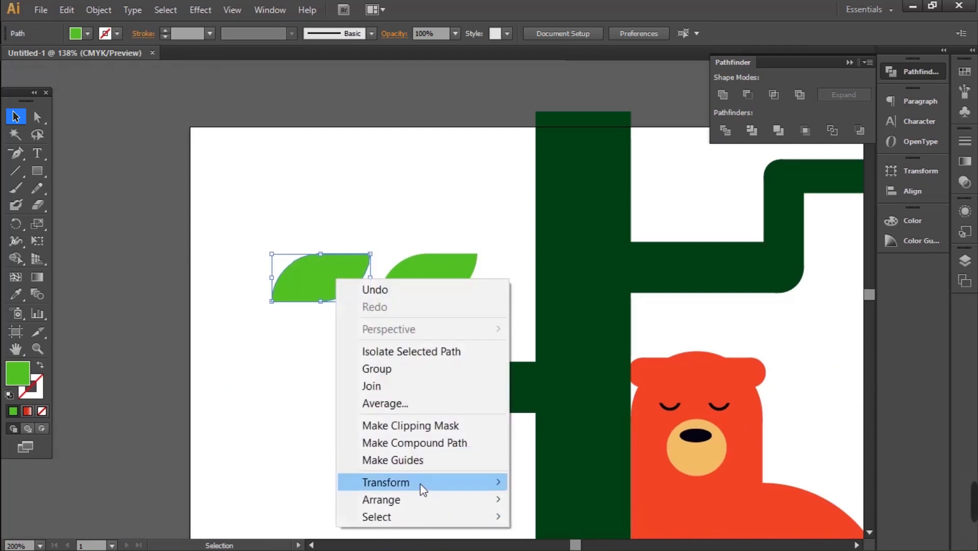
{"action": "mouse_move", "coordinate": [445, 487]}
{"action": "left_click", "coordinate": [557, 403]}
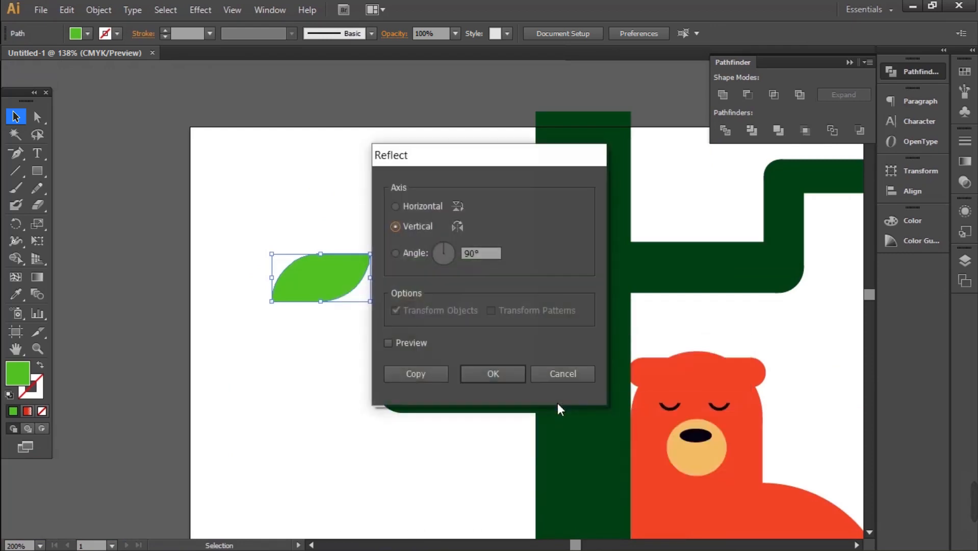
{"action": "left_click", "coordinate": [493, 373]}
- Join the two leaves into a pair on the left branch's end and stack copies above it to make three pairs
{"action": "scroll", "coordinate": [375, 295], "scroll_direction": "up", "scroll_amount": 6}
{"action": "left_click_drag", "start_coordinate": [288, 290], "coordinate": [338, 289]}
{"action": "left_click", "coordinate": [553, 306], "text": "shift"}
{"action": "scroll", "coordinate": [554, 312], "scroll_direction": "down", "scroll_amount": 5}
{"action": "left_click_drag", "start_coordinate": [555, 312], "coordinate": [551, 153]}
{"action": "left_click", "coordinate": [510, 109]}
- Place leaf copies around the right branch: one at its tip, one below it and a mirrored one above the arm
{"action": "left_click", "coordinate": [464, 138]}
{"action": "scroll", "coordinate": [461, 140], "scroll_direction": "down", "scroll_amount": 1}
{"action": "left_click_drag", "start_coordinate": [460, 142], "coordinate": [487, 194]}
{"action": "left_click_drag", "start_coordinate": [200, 177], "coordinate": [618, 242]}
{"action": "left_click", "coordinate": [538, 336]}
- Create a green triangle with the Polygon tool and stand it on the ground strip right of the bear
{"action": "scroll", "coordinate": [538, 336], "scroll_direction": "down", "scroll_amount": 3}
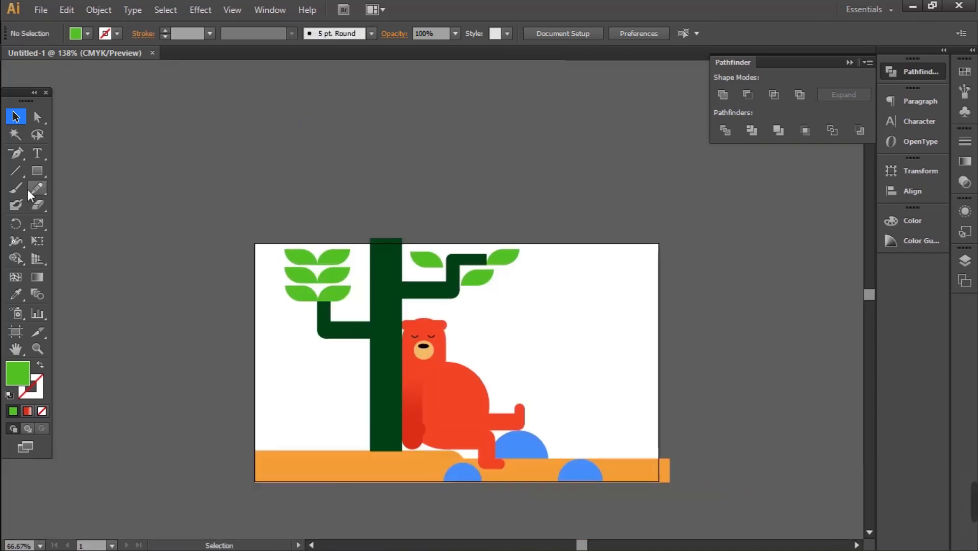
{"action": "left_click_drag", "start_coordinate": [48, 166], "coordinate": [84, 223]}
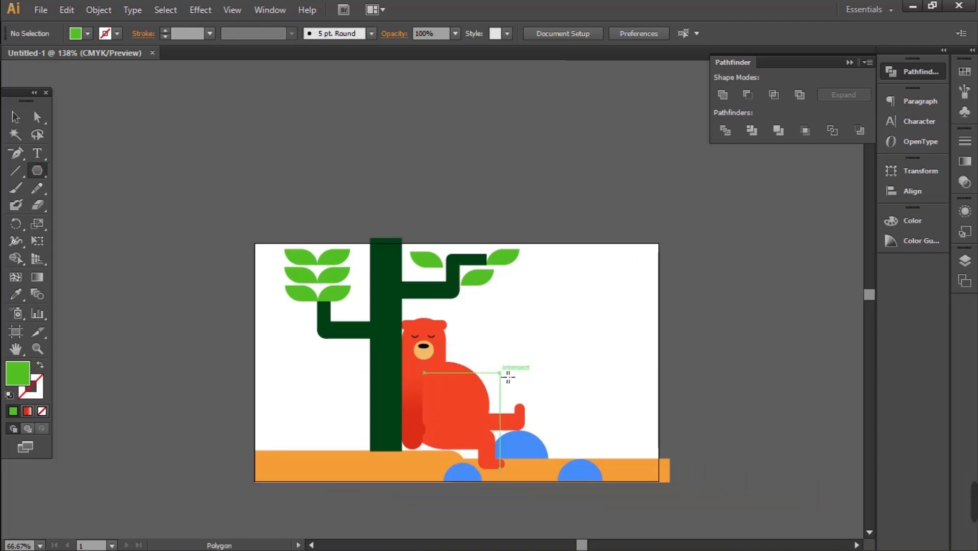
{"action": "left_click", "coordinate": [542, 337]}
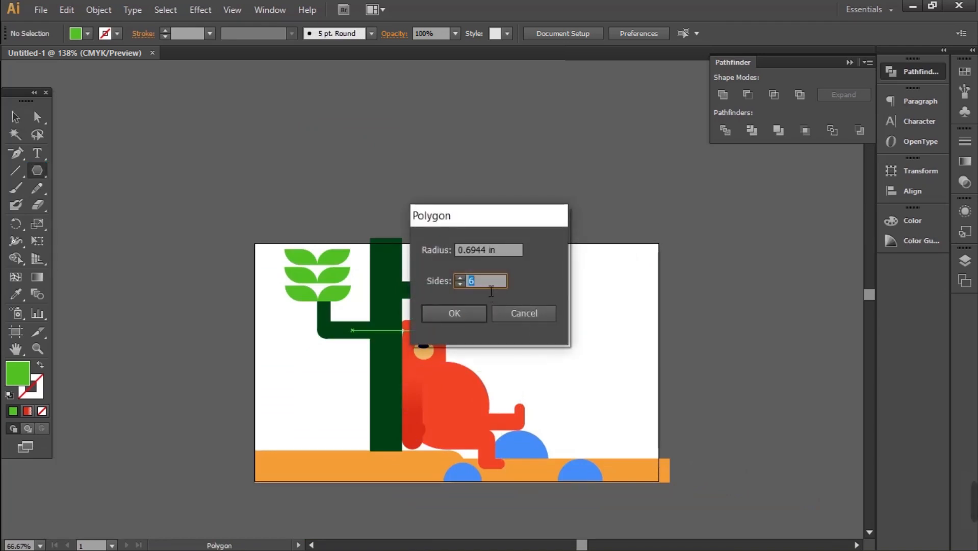
{"action": "left_click", "coordinate": [454, 313]}
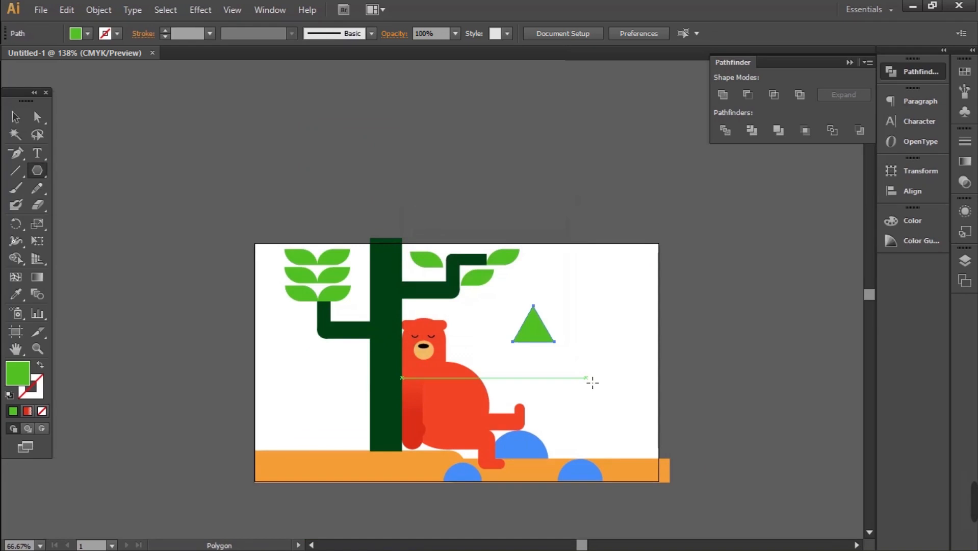
{"action": "scroll", "coordinate": [589, 382], "scroll_direction": "up", "scroll_amount": 1}
{"action": "key", "text": "v"}
{"action": "left_click_drag", "start_coordinate": [486, 269], "coordinate": [555, 428]}
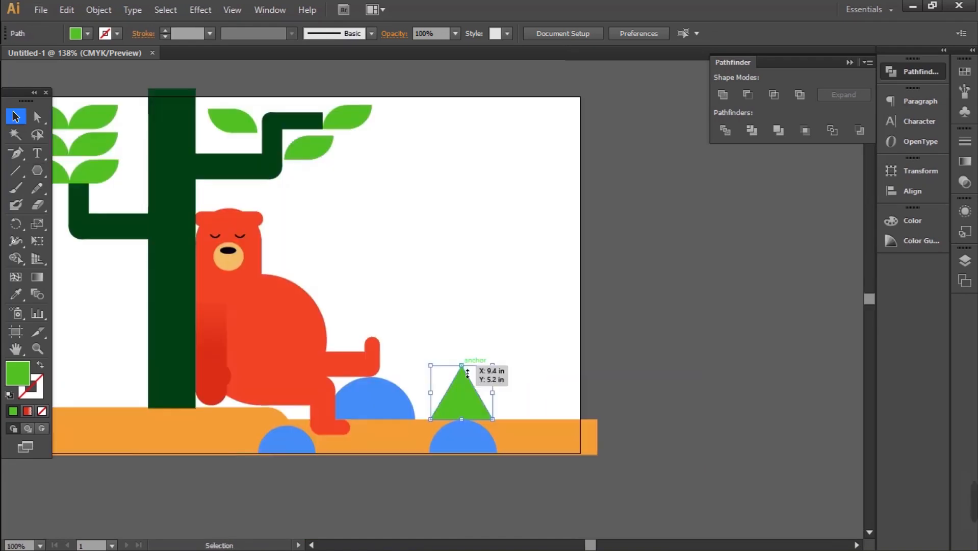
- Stretch the triangle into a tall tree and add a larger overlapping copy to its right
{"action": "left_click_drag", "start_coordinate": [462, 368], "coordinate": [473, 328]}
{"action": "left_click_drag", "start_coordinate": [504, 398], "coordinate": [498, 398]}
{"action": "left_click_drag", "start_coordinate": [527, 322], "coordinate": [546, 293]}
- Divide the larger triangle down its centre with a rectangle and delete the excess piece outside the triangle
{"action": "key", "text": "m"}
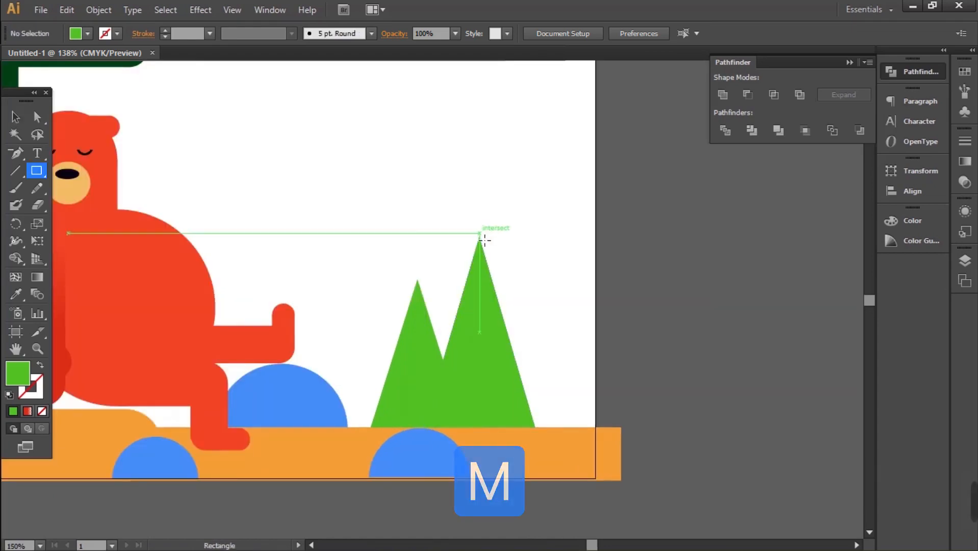
{"action": "left_click_drag", "start_coordinate": [484, 240], "coordinate": [551, 434]}
{"action": "key", "text": "v"}
{"action": "left_click", "coordinate": [451, 388], "text": "shift"}
{"action": "left_click", "coordinate": [726, 131]}
{"action": "left_click", "coordinate": [590, 257]}
{"action": "key", "text": "a"}
{"action": "left_click", "coordinate": [530, 255]}
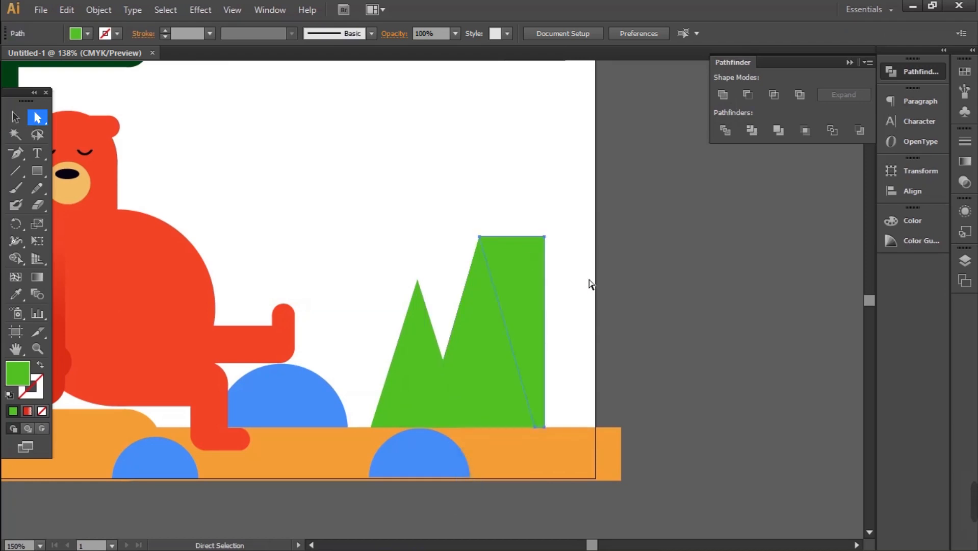
{"action": "key", "text": "Delete"}
- Fill the larger tree's right half and the whole smaller tree dark green
{"action": "left_click", "coordinate": [504, 308]}
{"action": "scroll", "coordinate": [575, 323], "scroll_direction": "down", "scroll_amount": 1}
{"action": "left_click", "coordinate": [87, 33]}
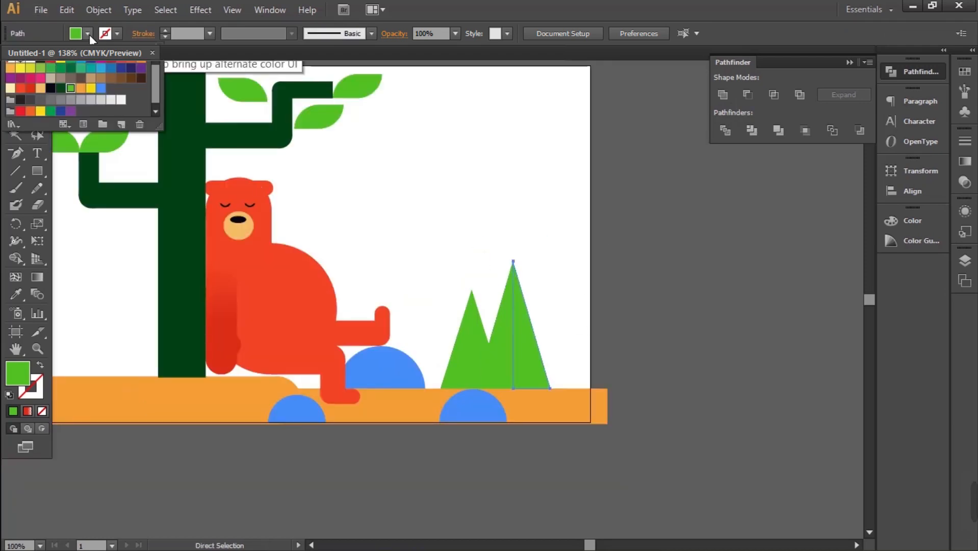
{"action": "left_click", "coordinate": [60, 87]}
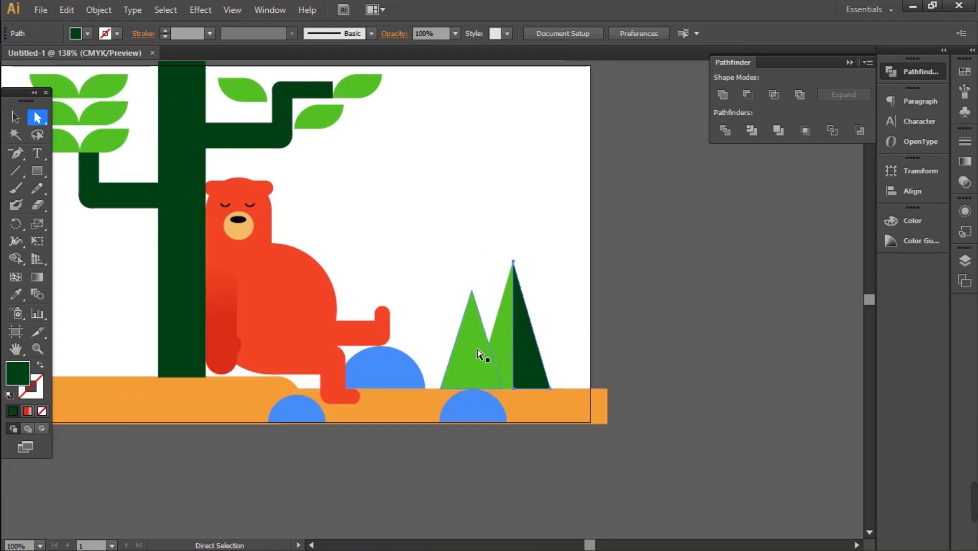
{"action": "key", "text": "i"}
{"action": "left_click", "coordinate": [542, 362]}
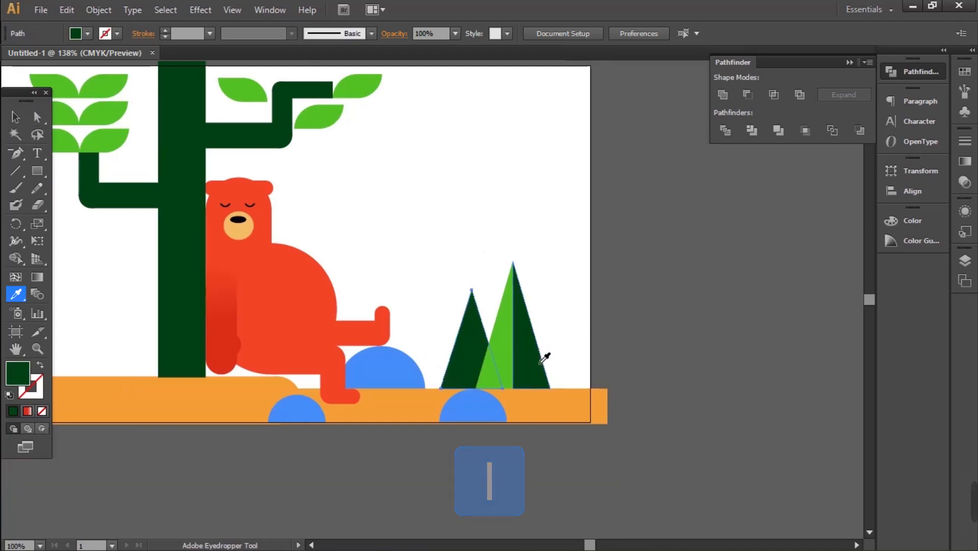
- Bring the smaller tree to the front and duplicate the two-tone tree to the right
{"action": "key", "text": "v"}
{"action": "key", "text": "ctrl+shift+bracketright"}
{"action": "left_click", "coordinate": [585, 342]}
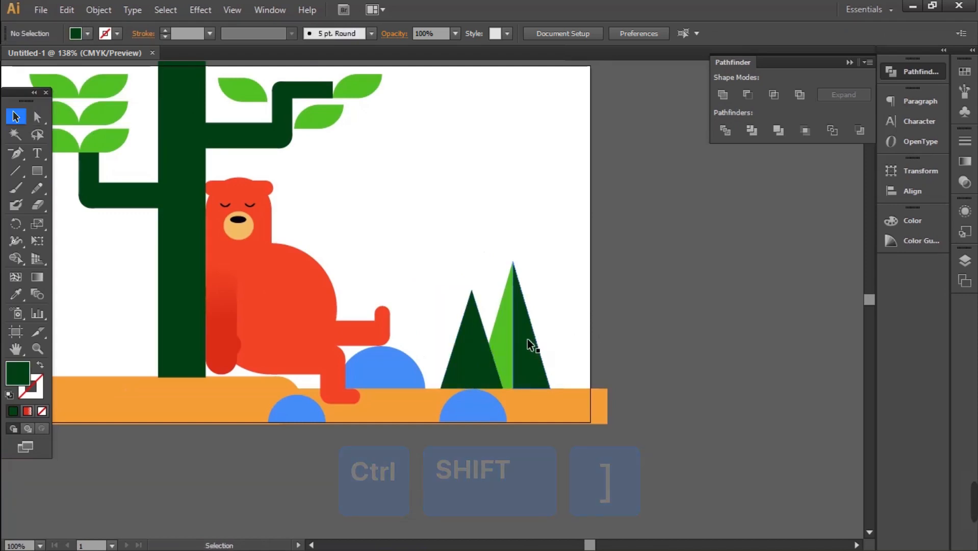
{"action": "left_click_drag", "start_coordinate": [520, 380], "coordinate": [551, 376]}
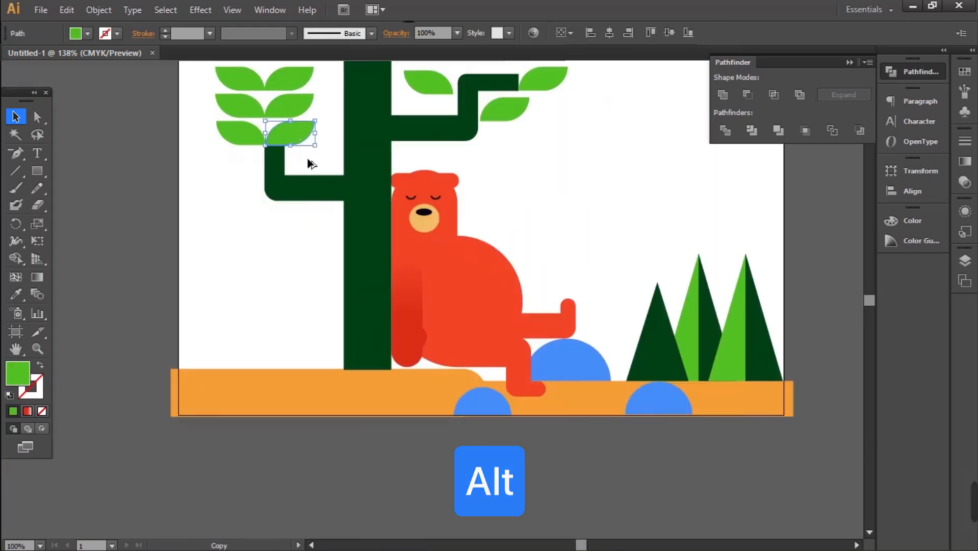
- Place two loose leaf copies, one left of the lower trunk and one on the bear's belly
{"action": "left_click_drag", "start_coordinate": [299, 133], "coordinate": [323, 312]}
{"action": "left_click", "coordinate": [510, 194]}
{"action": "left_click_drag", "start_coordinate": [505, 114], "coordinate": [529, 274]}
{"action": "left_click", "coordinate": [563, 220]}
- Copy the small dark green tree to the ground by the trunk's base and shorten it to the ground block's height
{"action": "left_click_drag", "start_coordinate": [610, 336], "coordinate": [355, 373]}
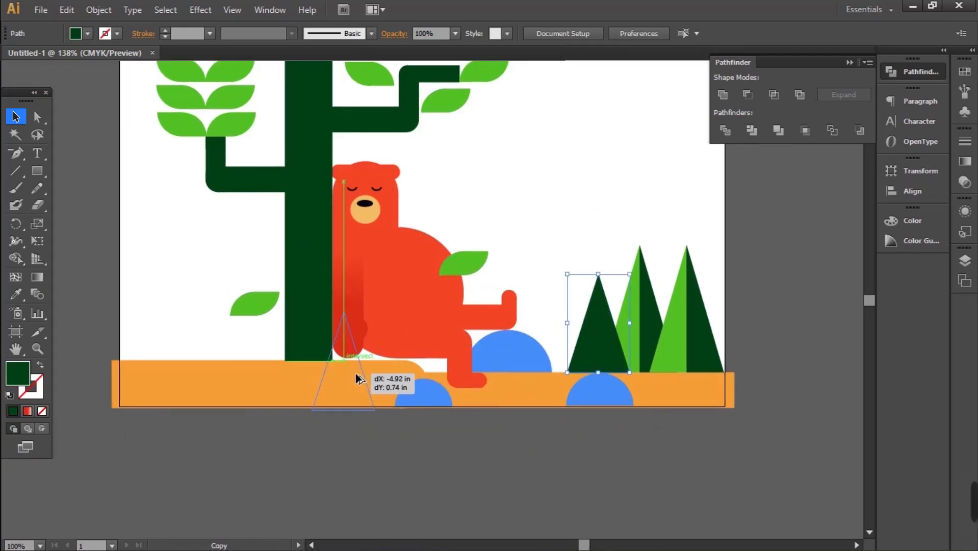
{"action": "left_click_drag", "start_coordinate": [355, 373], "coordinate": [356, 373]}
{"action": "left_click_drag", "start_coordinate": [351, 226], "coordinate": [351, 323]}
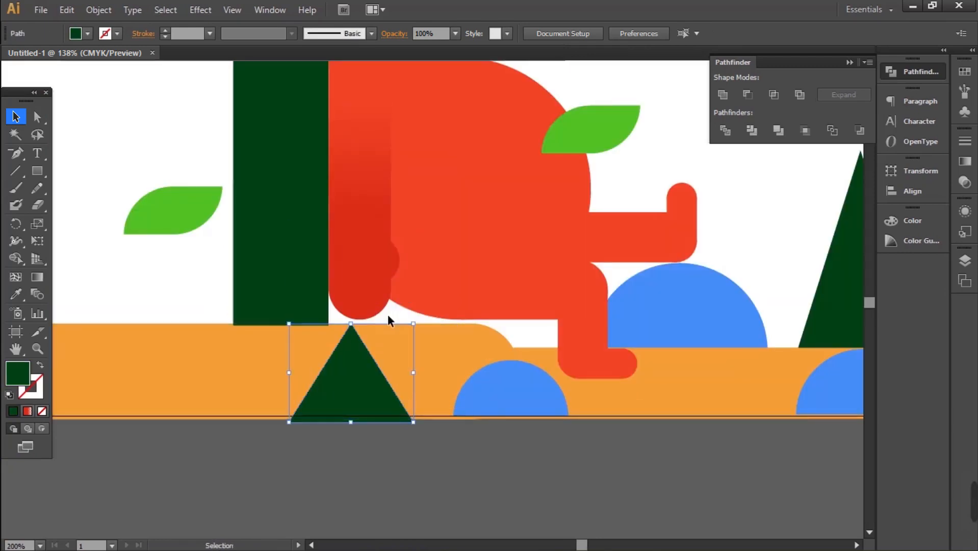
- Shrink the dark green triangle by the trunk's base and duplicate it into a side-by-side row of three on the orange ground
{"action": "left_click_drag", "start_coordinate": [413, 323], "coordinate": [367, 360]}
{"action": "left_click_drag", "start_coordinate": [347, 391], "coordinate": [406, 392]}
{"action": "left_click_drag", "start_coordinate": [415, 398], "coordinate": [338, 395]}
{"action": "left_click_drag", "start_coordinate": [351, 397], "coordinate": [270, 396]}
- Place two adjacent copies of the blue half-circle stone on the ground left of the three small triangles
{"action": "left_click", "coordinate": [313, 464]}
{"action": "key", "text": "space"}
{"action": "left_click_drag", "start_coordinate": [314, 466], "coordinate": [512, 485]}
{"action": "left_click_drag", "start_coordinate": [720, 425], "coordinate": [362, 420]}
{"action": "left_click_drag", "start_coordinate": [298, 380], "coordinate": [274, 369]}
{"action": "left_click_drag", "start_coordinate": [335, 412], "coordinate": [183, 404]}
- Fill the two half-circle stones left of the small triangles with yellow
{"action": "left_click", "coordinate": [88, 33]}
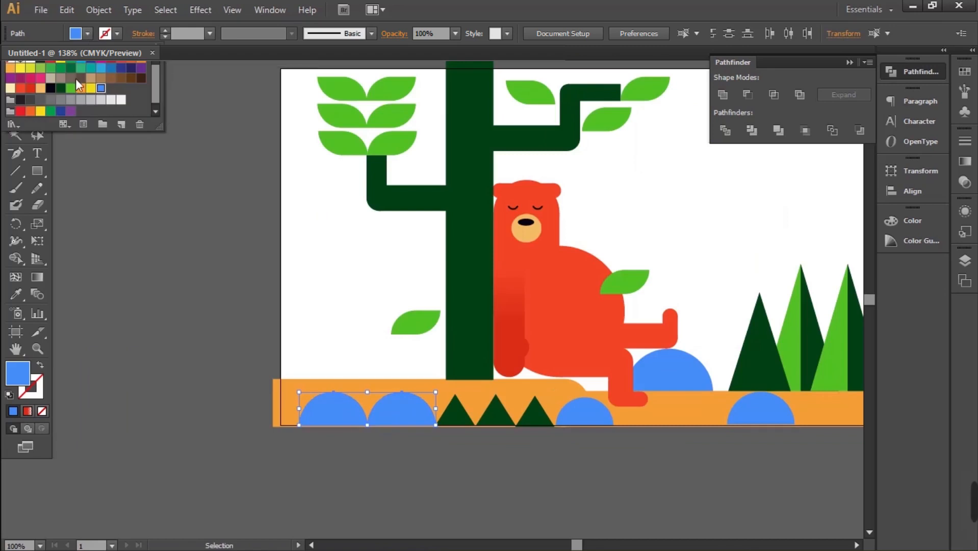
{"action": "left_click", "coordinate": [91, 88]}
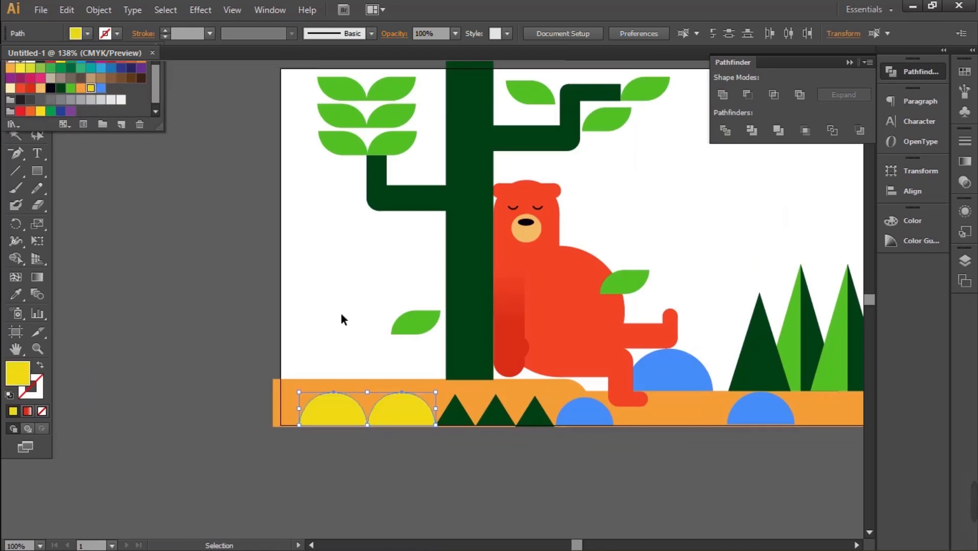
{"action": "key", "text": "Escape"}
- Copy the small dark green triangle to the ground below the large trees, one left of the blue stone and two right of it
{"action": "left_click_drag", "start_coordinate": [259, 388], "coordinate": [512, 386]}
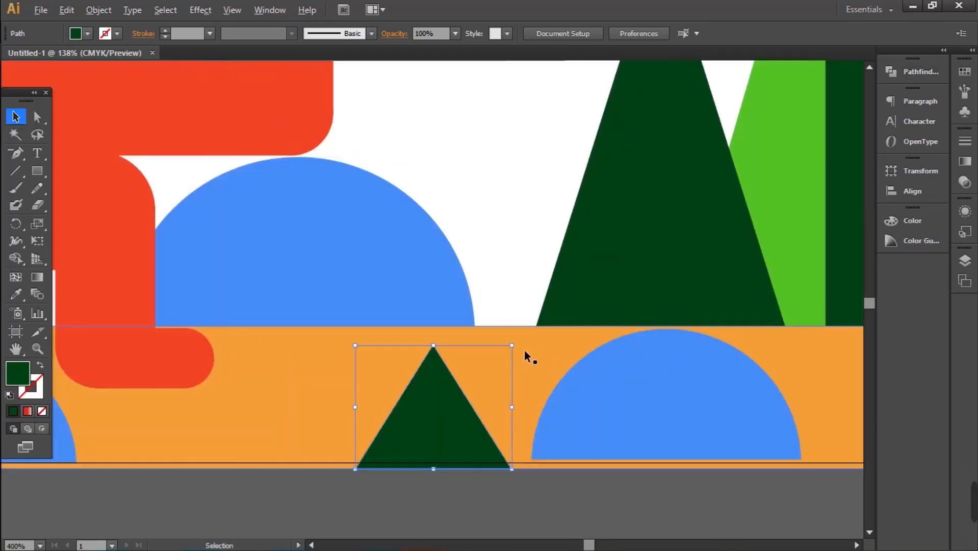
{"action": "left_click_drag", "start_coordinate": [425, 406], "coordinate": [751, 403]}
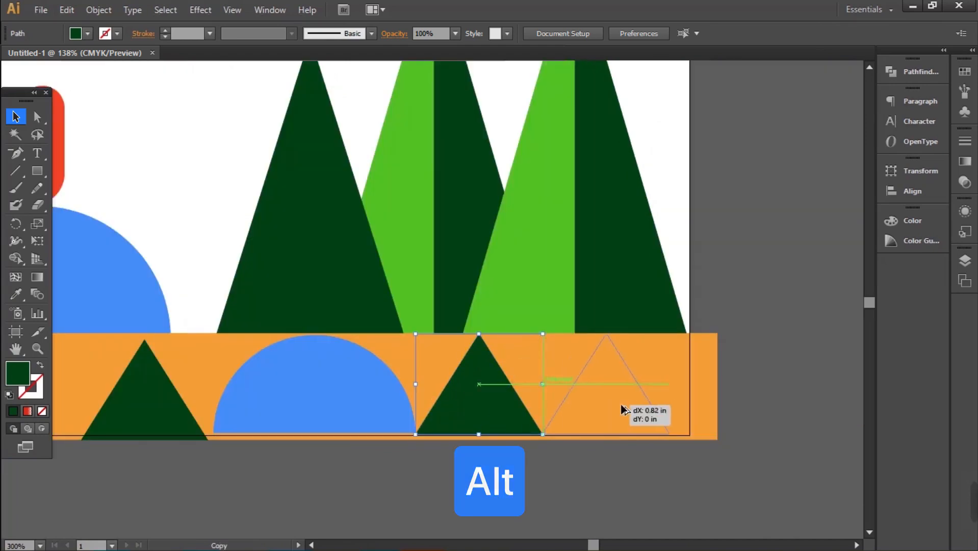
{"action": "left_click_drag", "start_coordinate": [621, 405], "coordinate": [627, 405]}
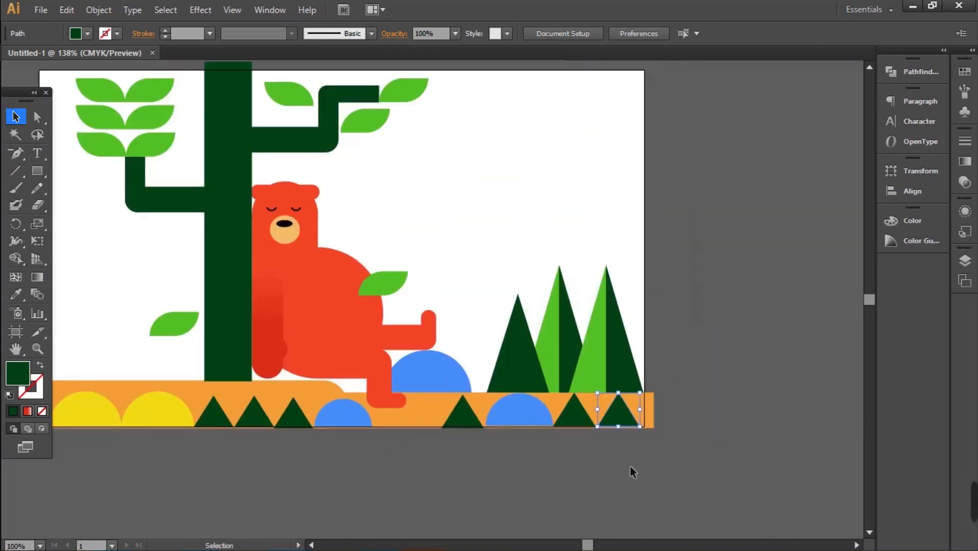
- Draw a background rectangle covering the whole artboard and fill it with the cream swatch R=253 G=239 B=175, behind all artwork
{"action": "key", "text": "m"}
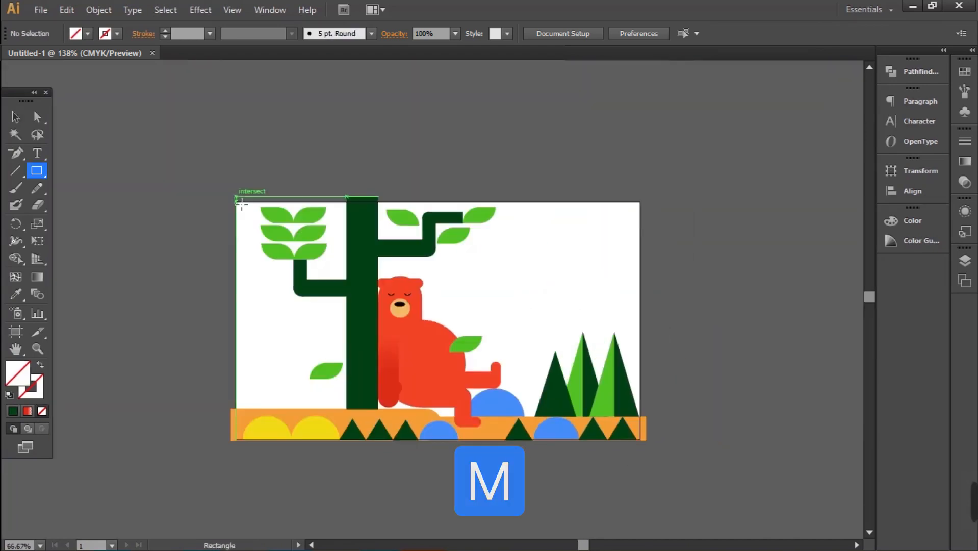
{"action": "left_click_drag", "start_coordinate": [236, 196], "coordinate": [651, 447]}
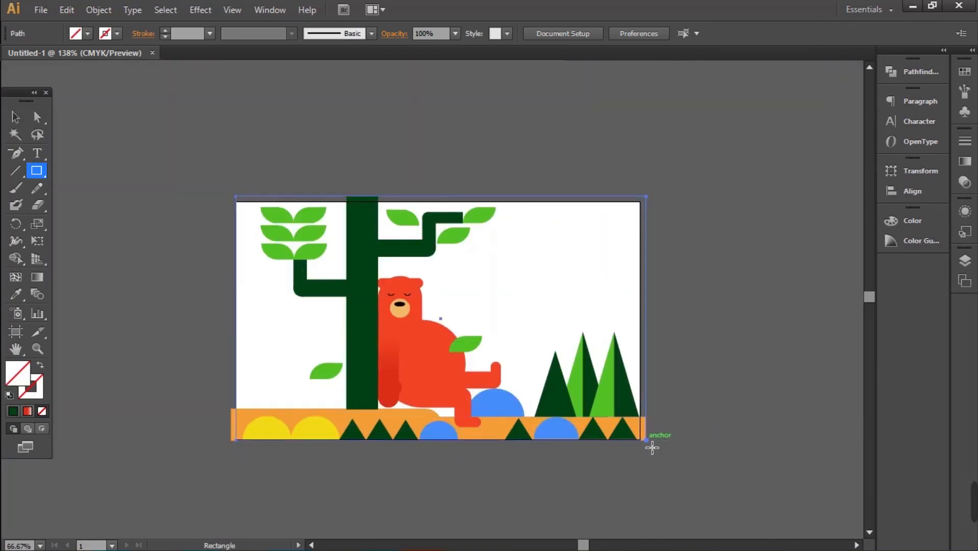
{"action": "left_click", "coordinate": [88, 34]}
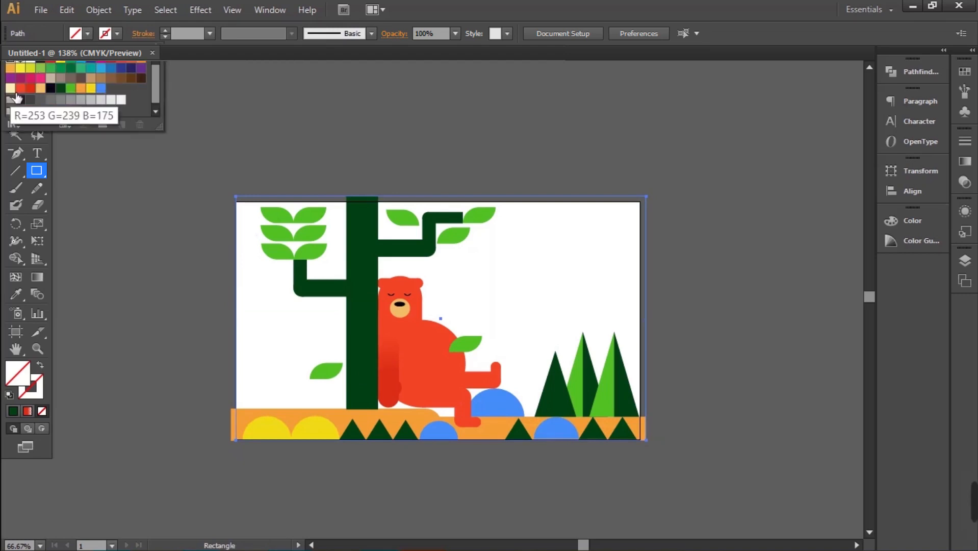
{"action": "left_click", "coordinate": [10, 87]}
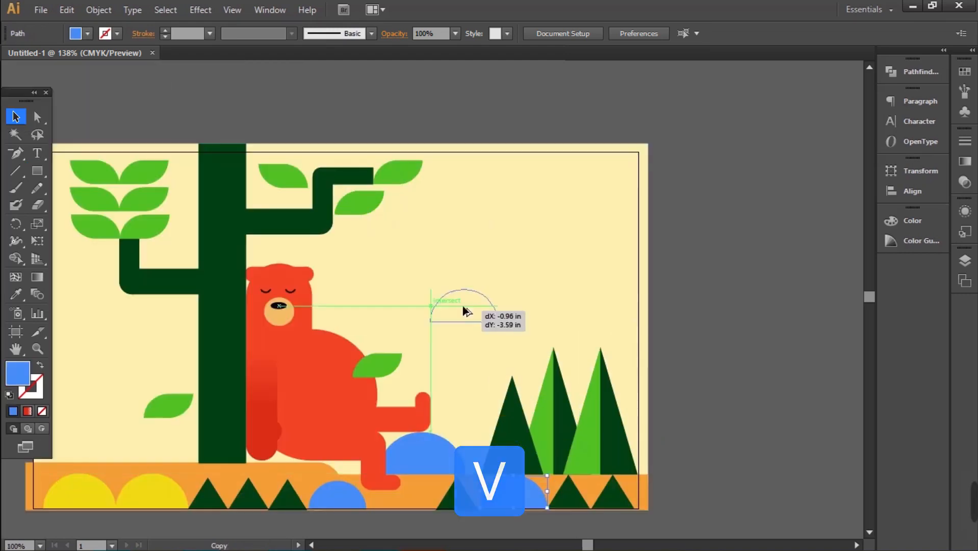
- Copy the blue half-circle stone from the ground into the sky to the right of the bear's head
{"action": "left_click_drag", "start_coordinate": [463, 308], "coordinate": [437, 290]}
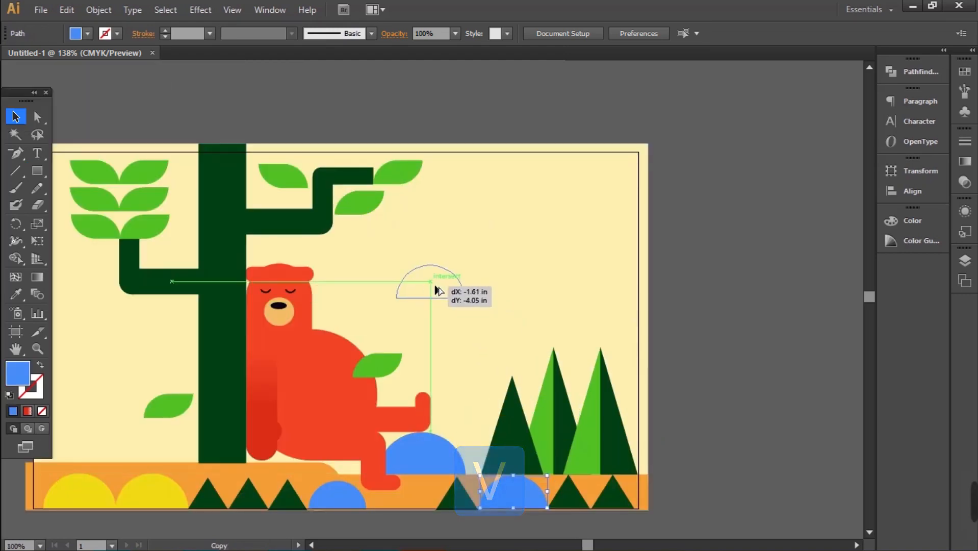